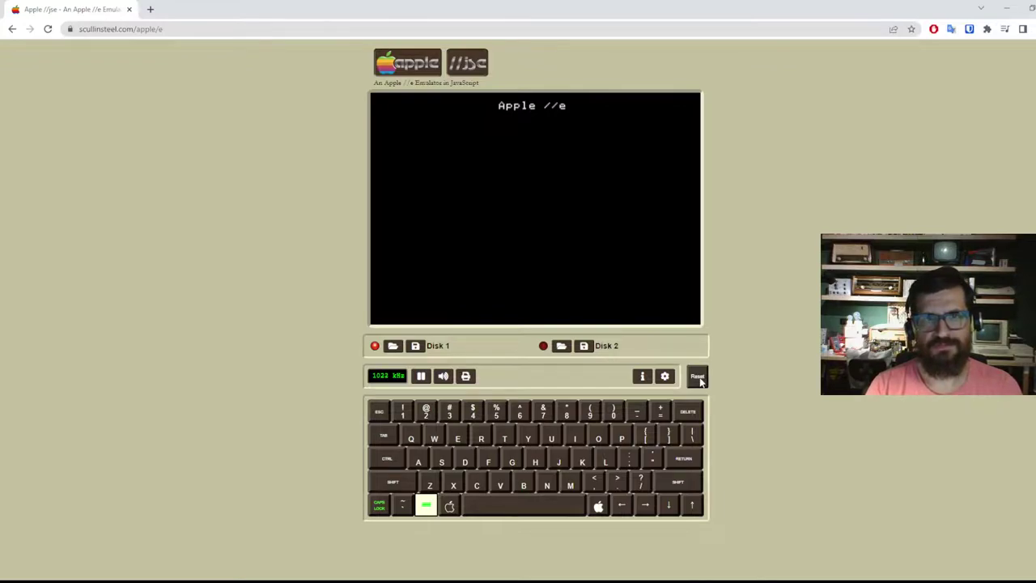
# - Reset the emulator to the BASIC prompt and enter the program line 10 PRINT "HELLO"
pyautogui.click(697, 377)
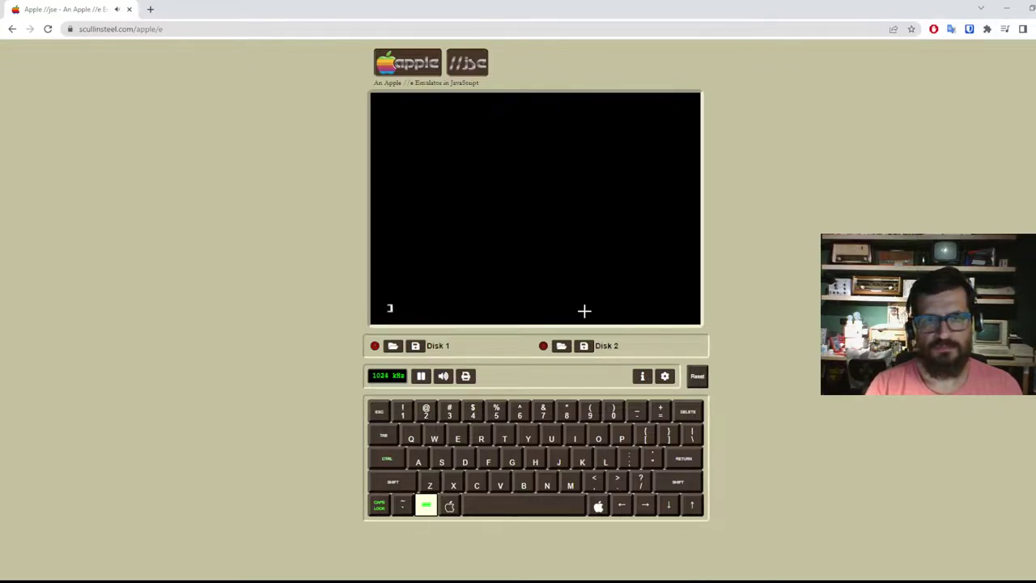
pyautogui.write('10 PER')
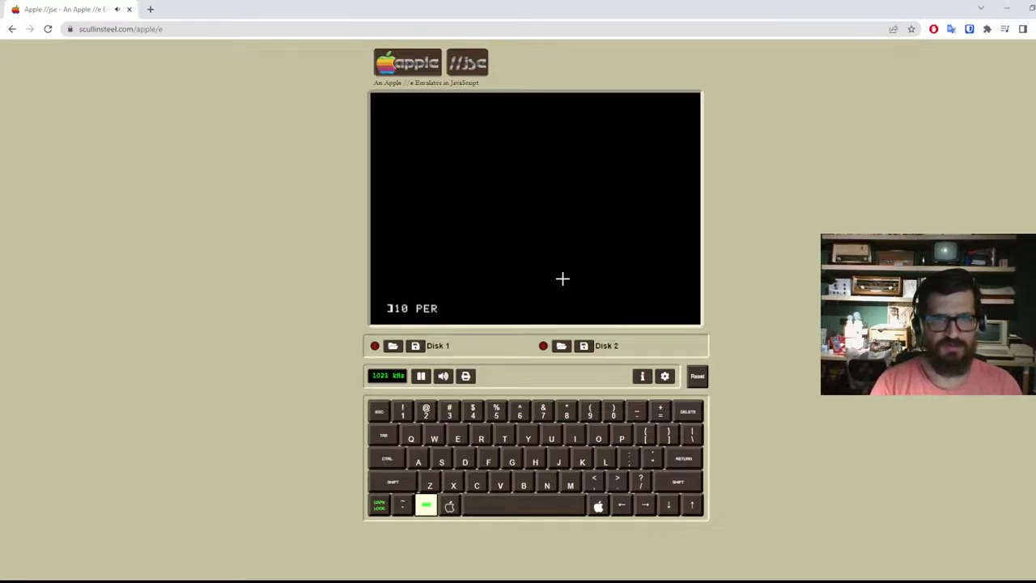
pyautogui.press('Return')
pyautogui.write('10 PO')
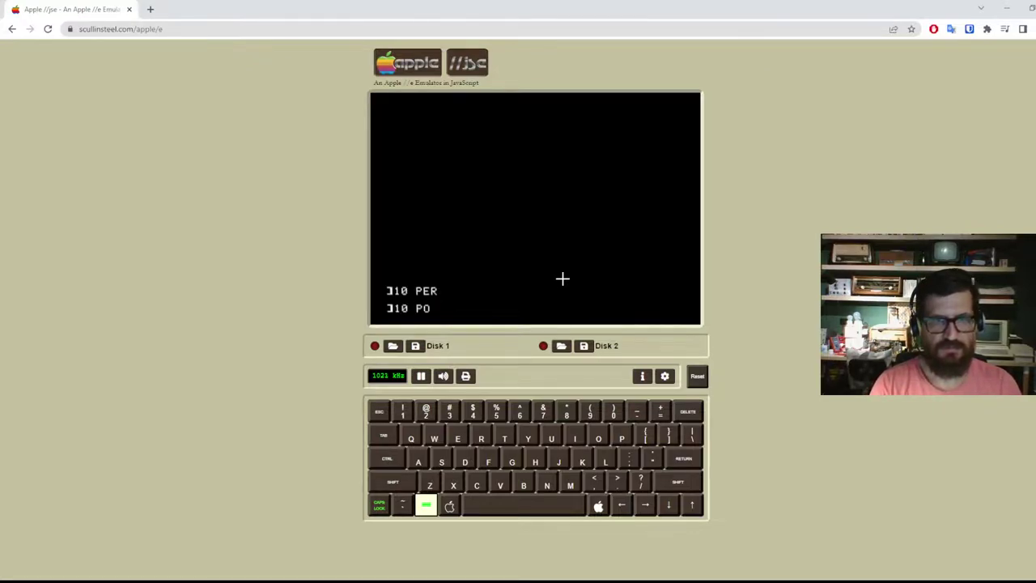
pyautogui.press('Return')
pyautogui.write('10 PRINT')
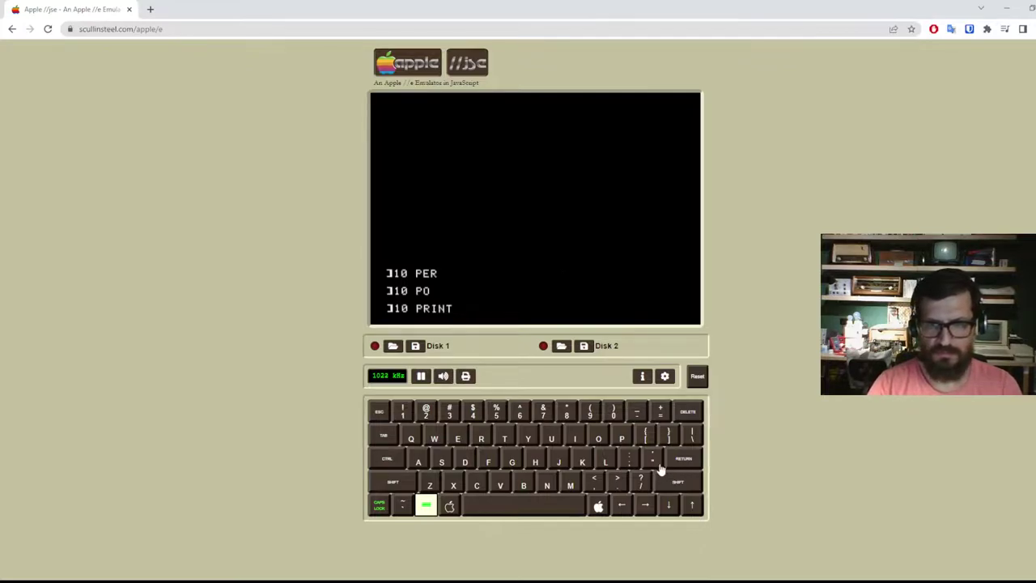
pyautogui.write(' "HELL')
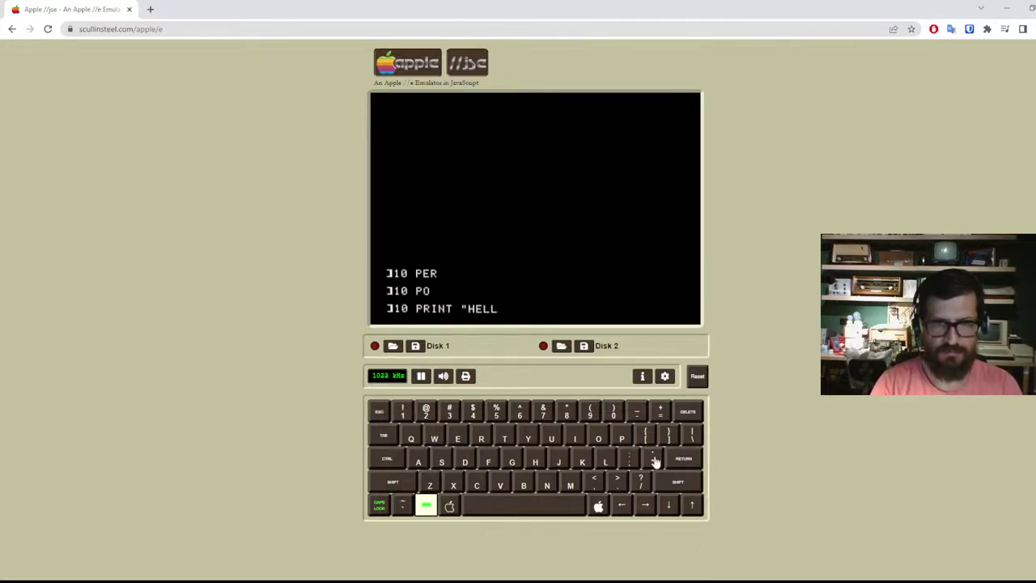
pyautogui.write('O"')
pyautogui.press('Return')
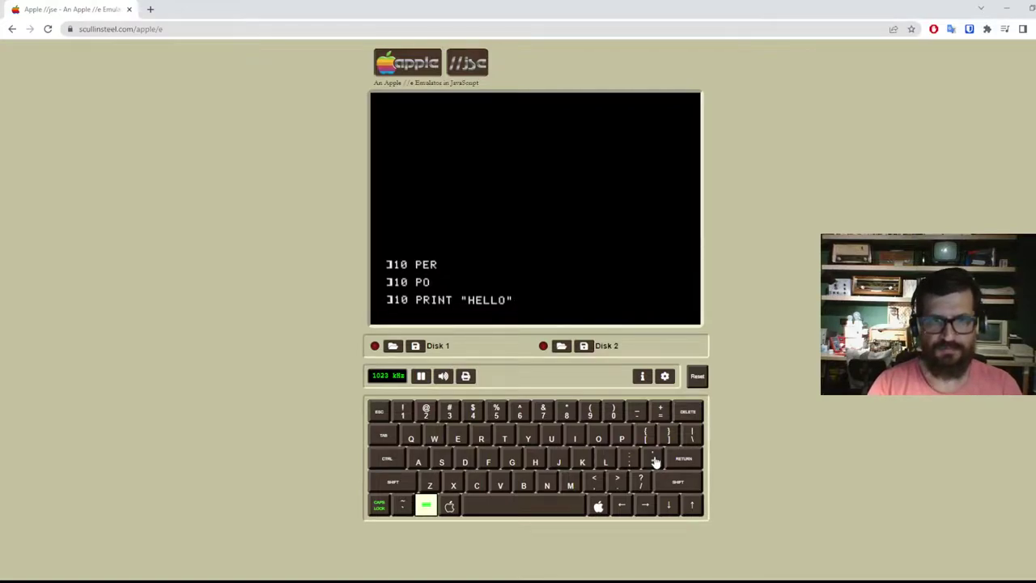
# - List the one-line HELLO program and run it
pyautogui.write('LIST')
pyautogui.press('Return')
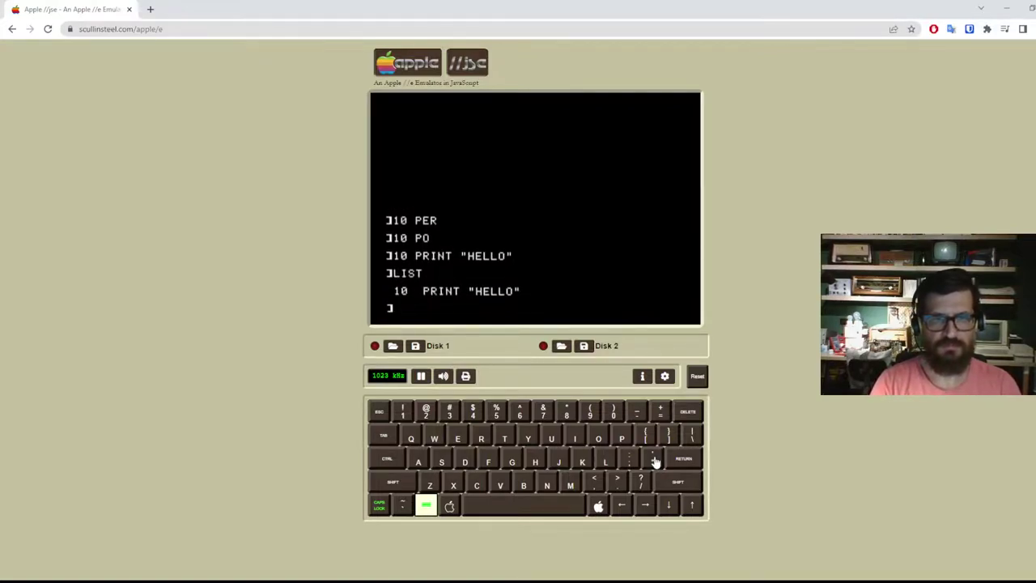
pyautogui.press('Return')
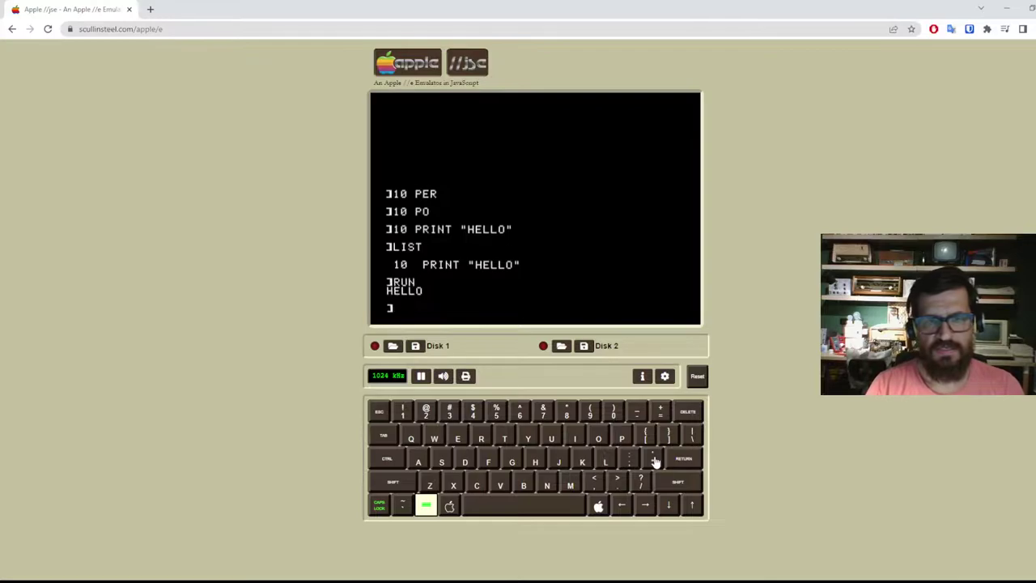
# - Check the browser save and local download options for the disk in drive 1, then dismiss them
pyautogui.click(414, 346)
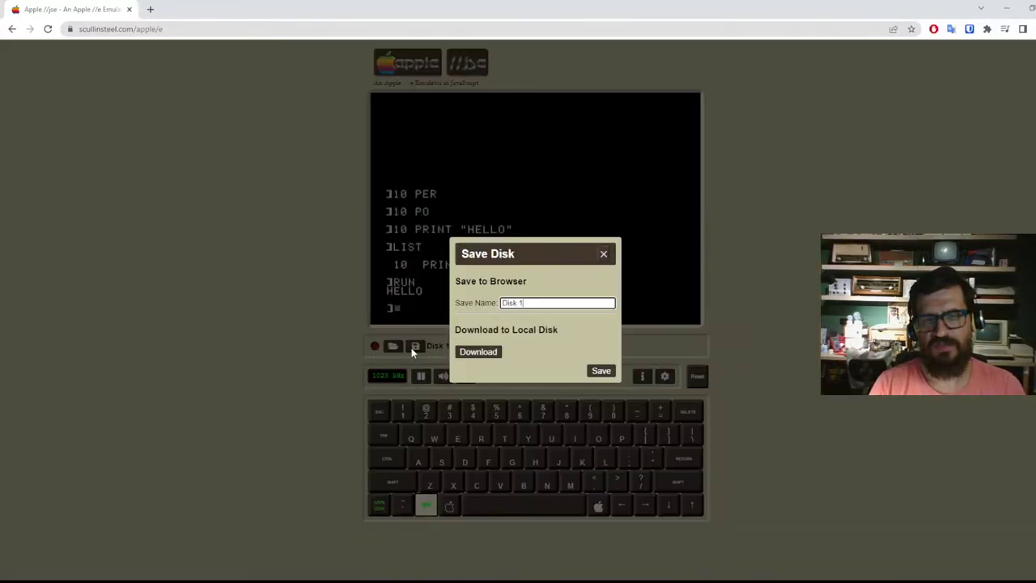
pyautogui.click(495, 353)
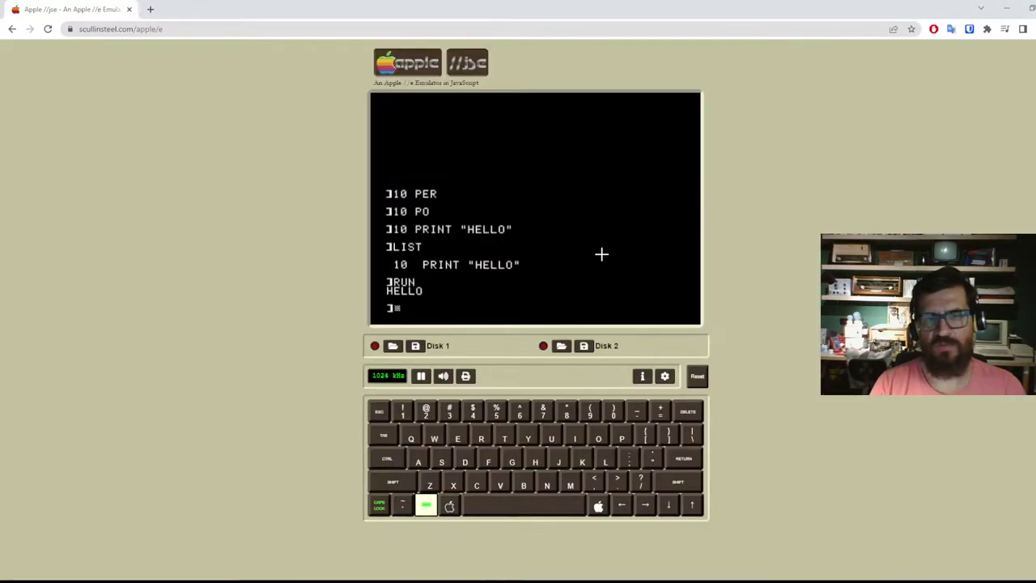
pyautogui.click(603, 255)
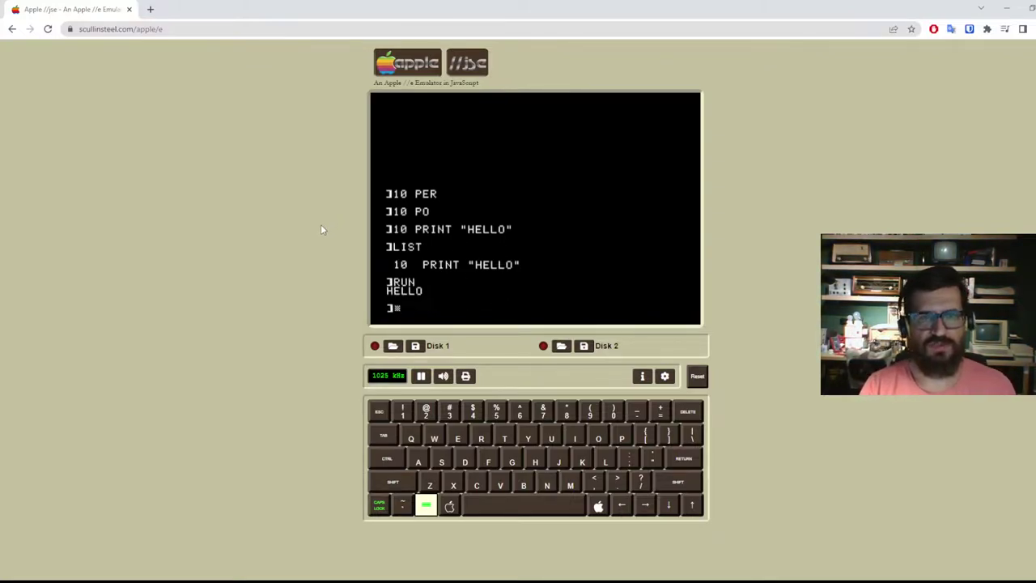
# - Load the DOS 3.3 Master system disk into drive 1 and reboot the machine from it
pyautogui.click(394, 347)
pyautogui.click(434, 349)
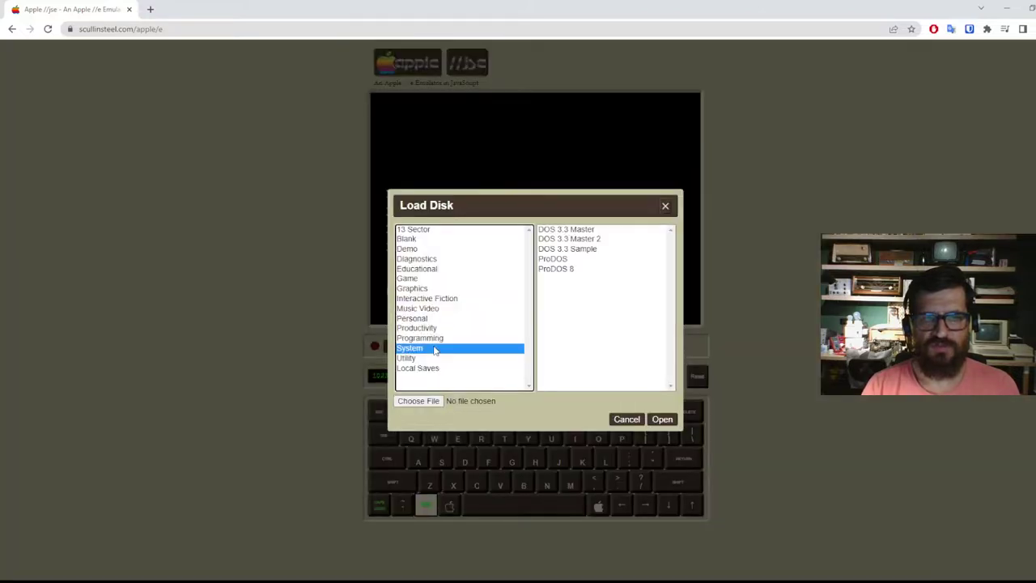
pyautogui.click(594, 232)
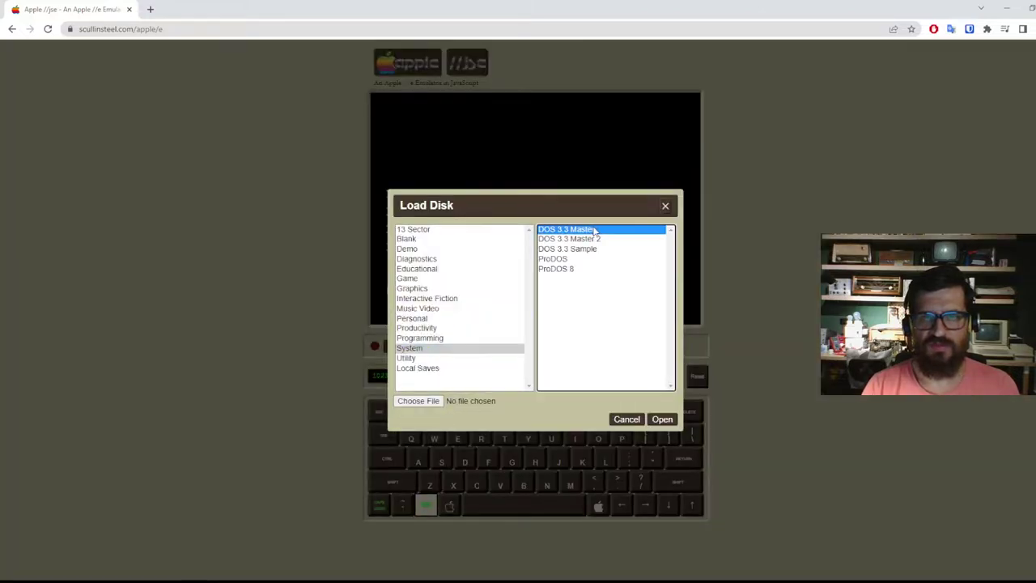
pyautogui.click(663, 421)
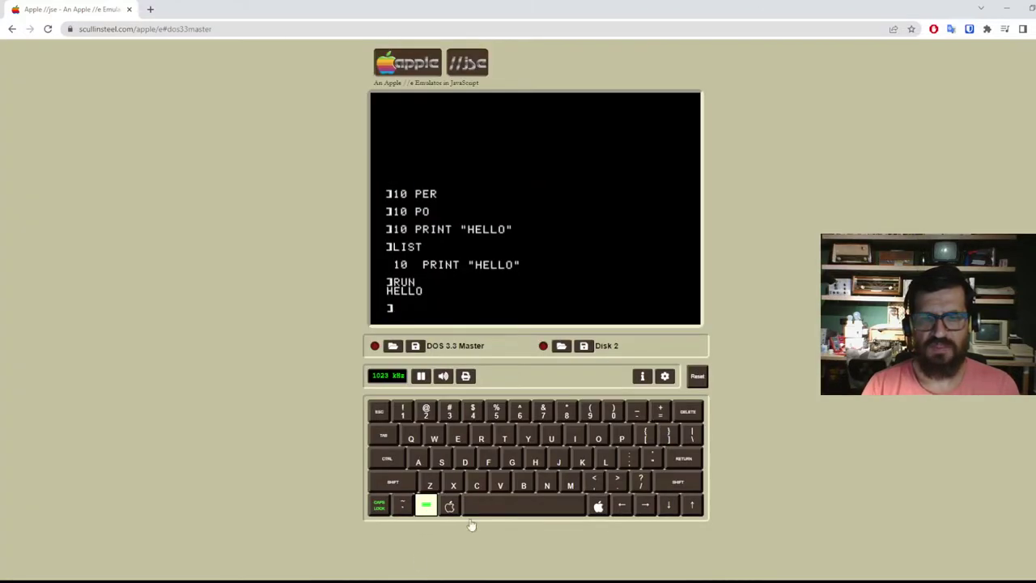
pyautogui.click(427, 505)
pyautogui.click(590, 92)
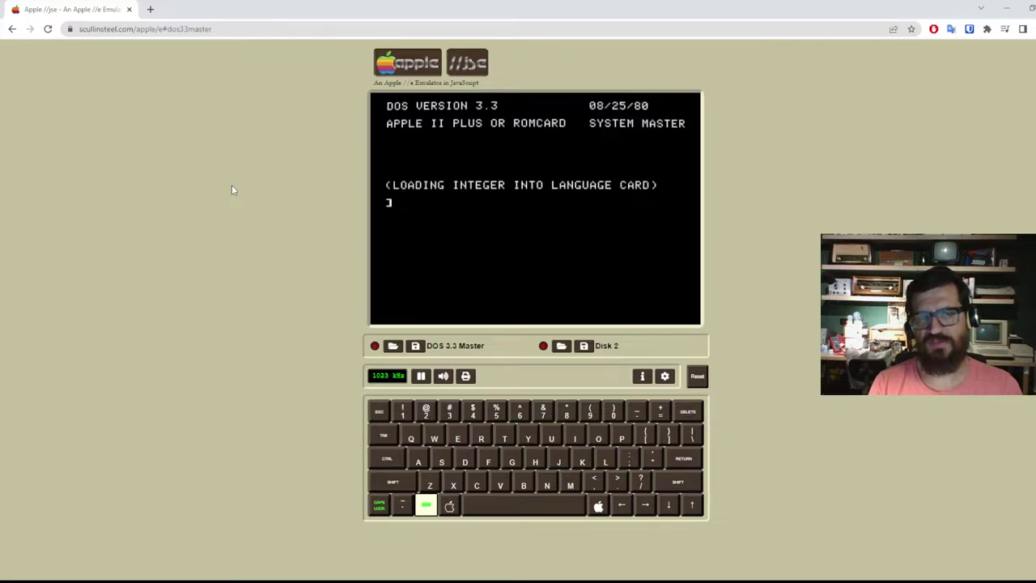
# - Run CATALOG to page through all the files on the DOS 3.3 Master disk
pyautogui.write('C')
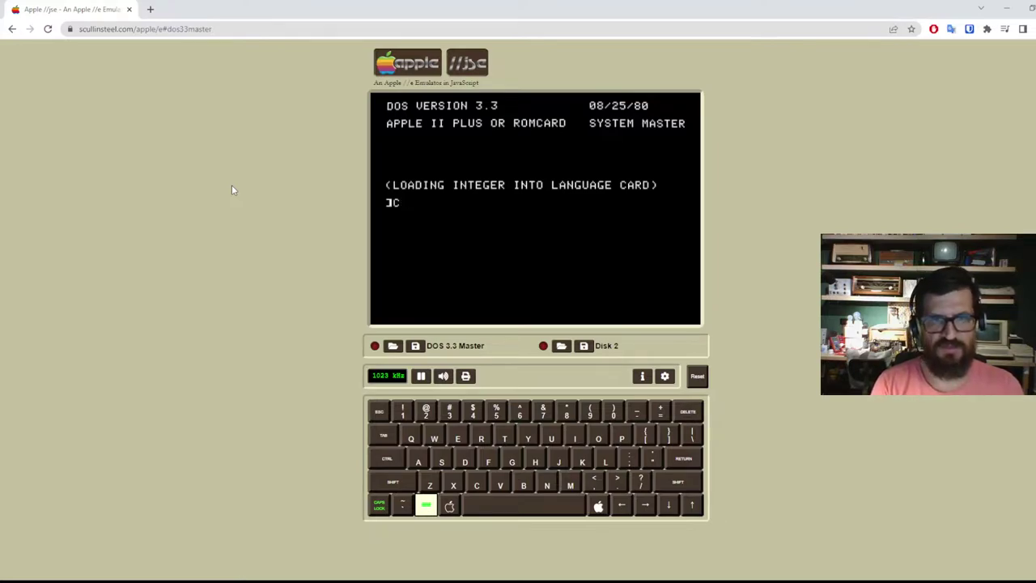
pyautogui.write('ATA')
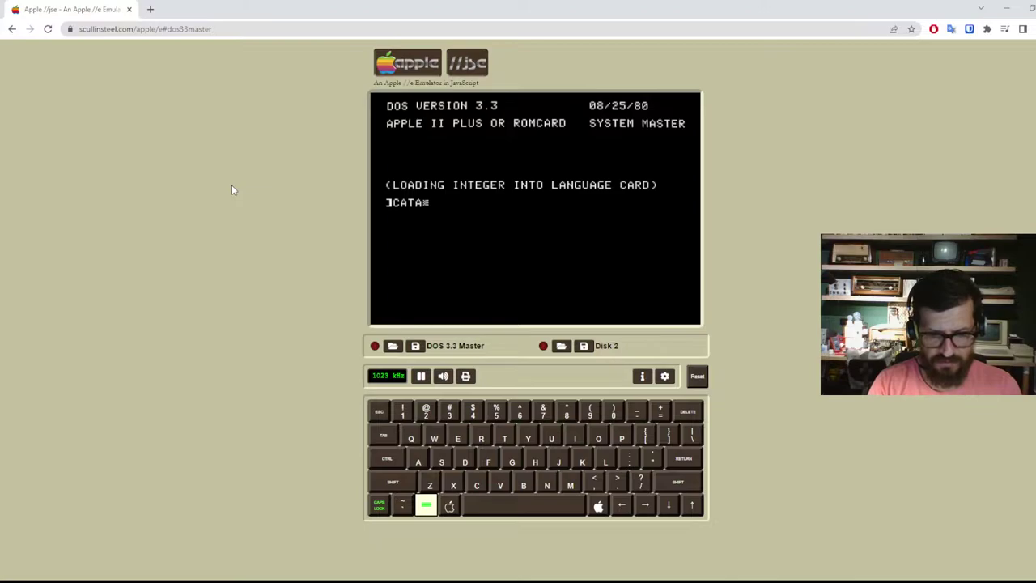
pyautogui.write('LOG')
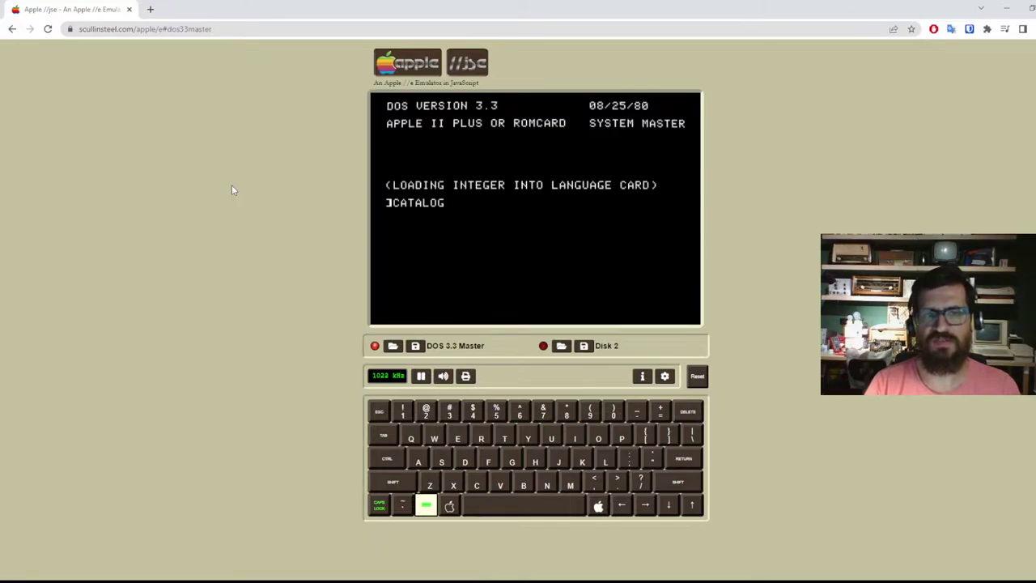
pyautogui.press('Return')
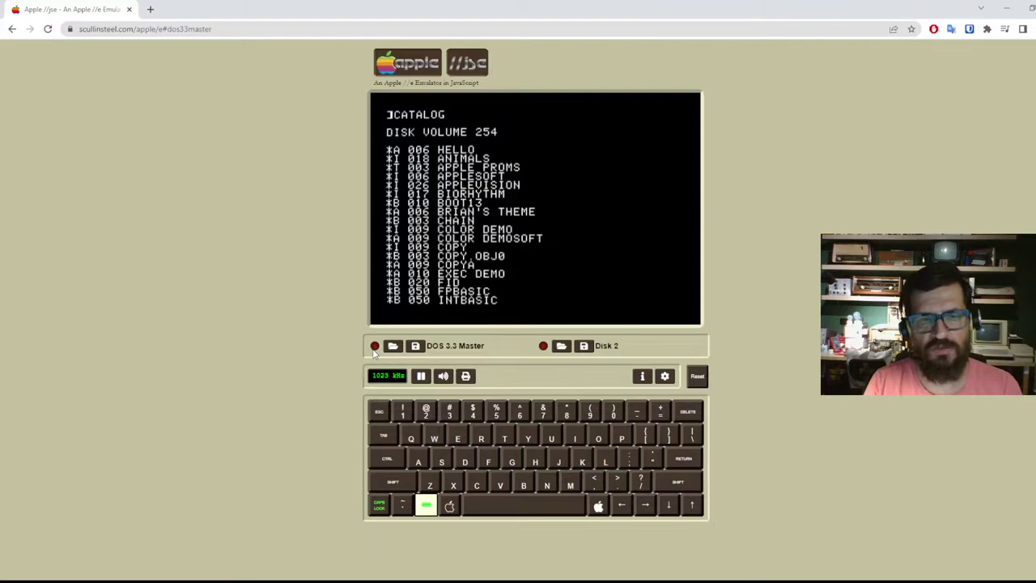
pyautogui.press('space')
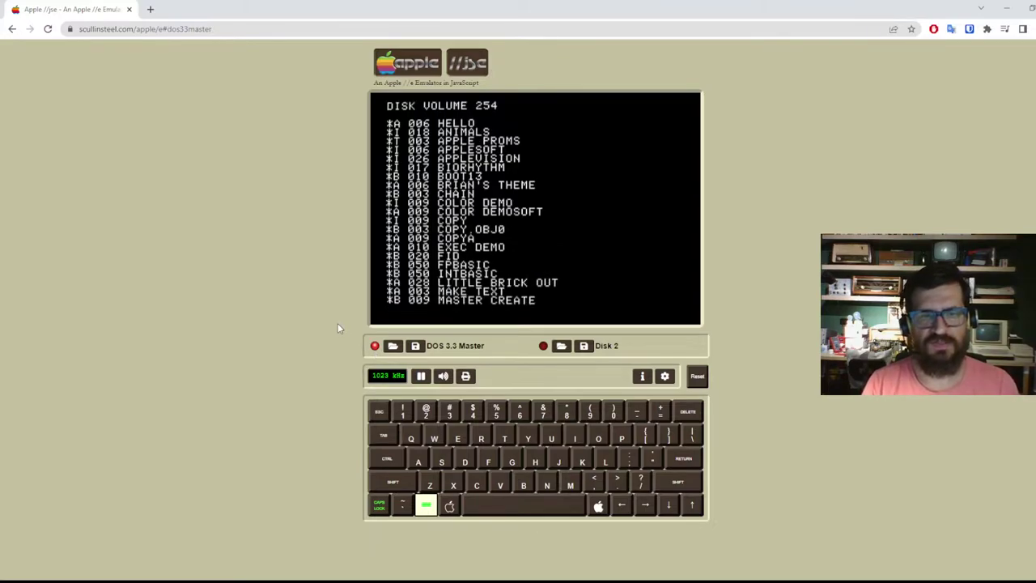
pyautogui.press('space')
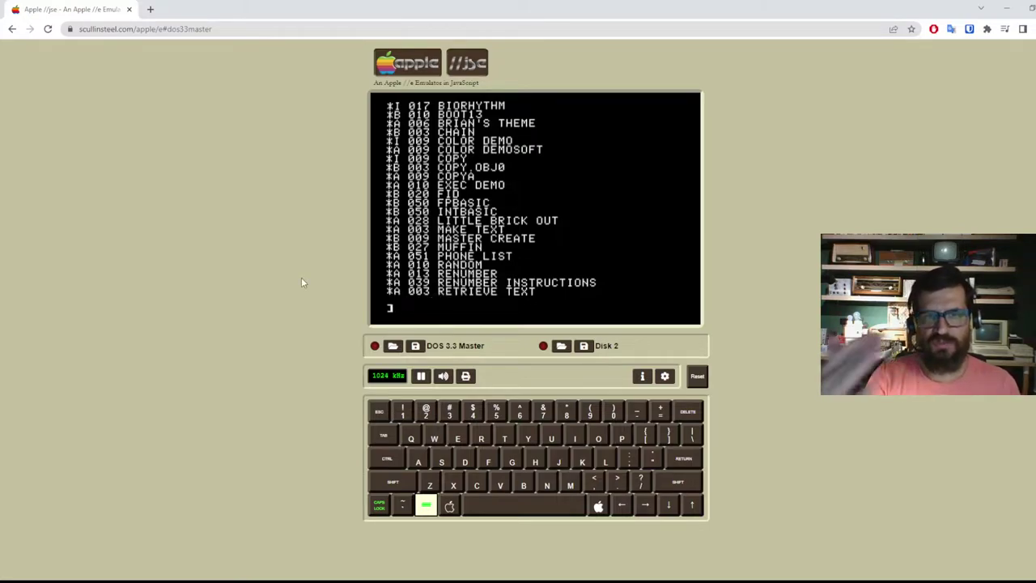
# - List the BASIC program currently in memory
pyautogui.write('LI')
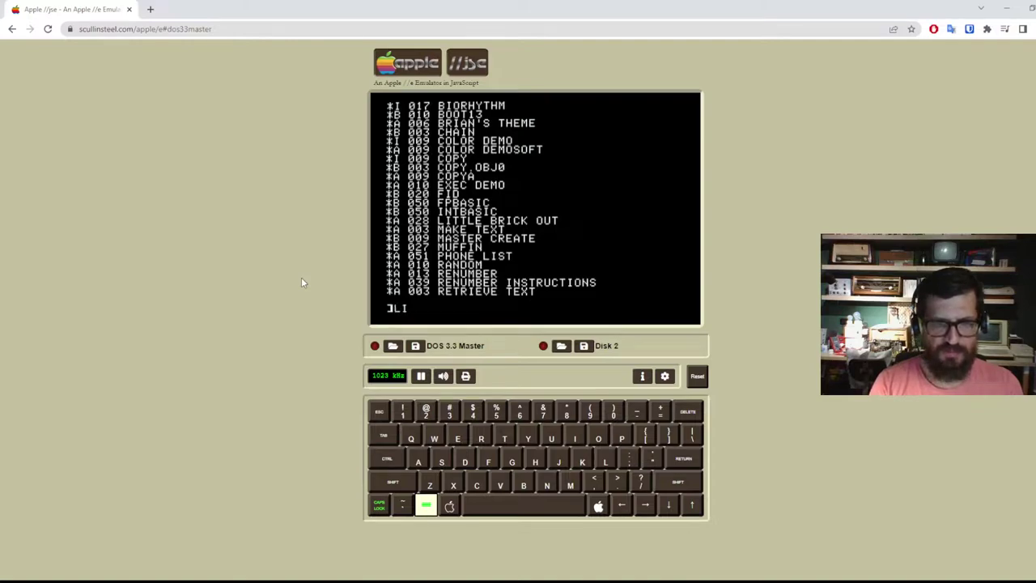
pyautogui.write('ST')
pyautogui.press('Return')
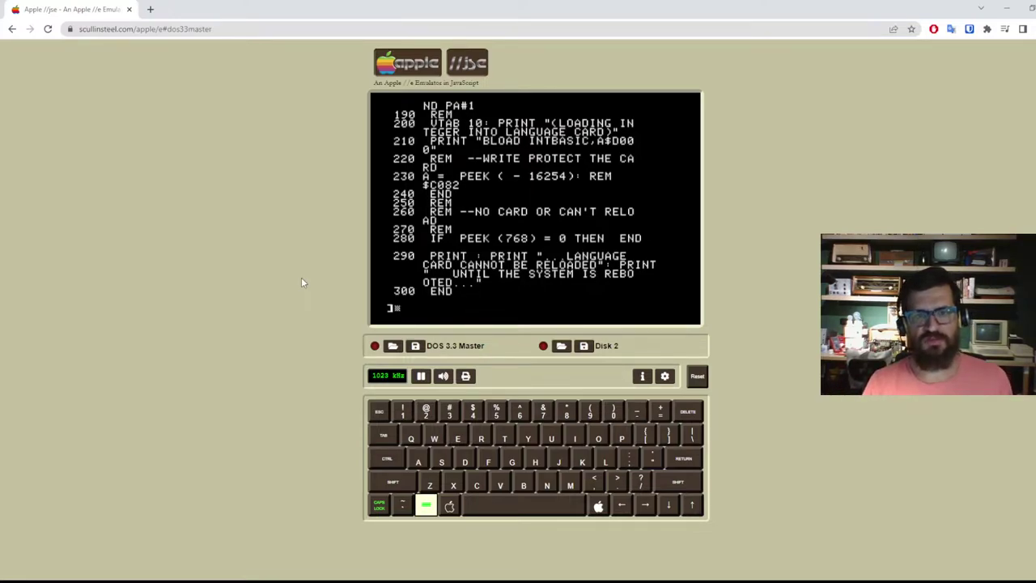
# - Display the master disk's CATALOG again and page to the end of the file list
pyautogui.write('CAY')
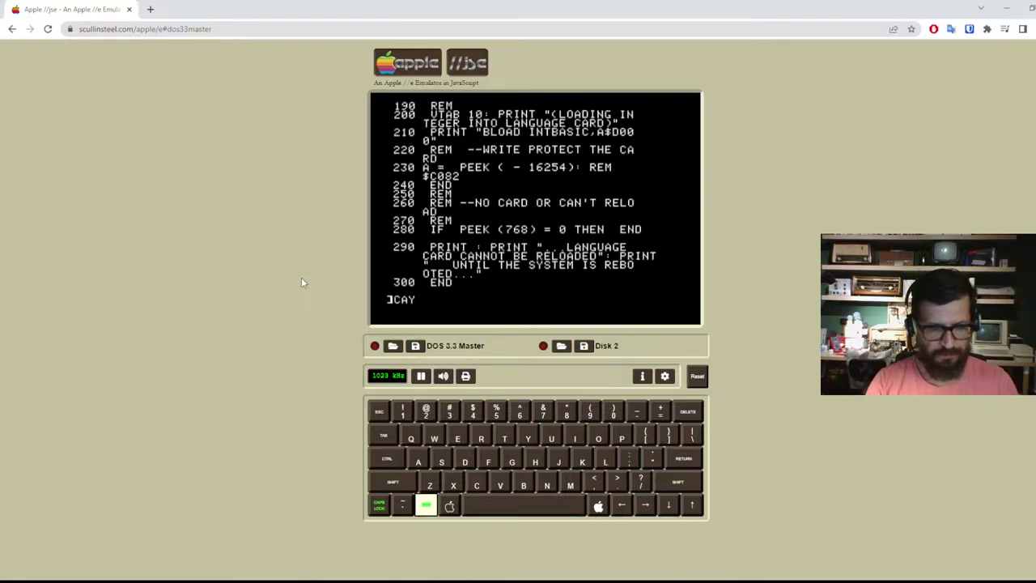
pyautogui.press('Return')
pyautogui.write('CATAALOG')
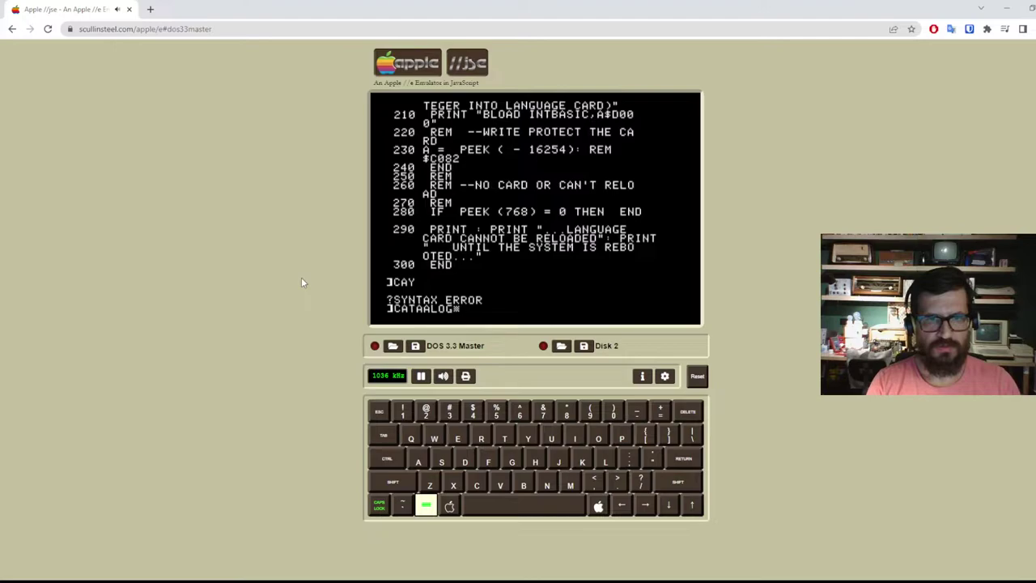
pyautogui.press('Return')
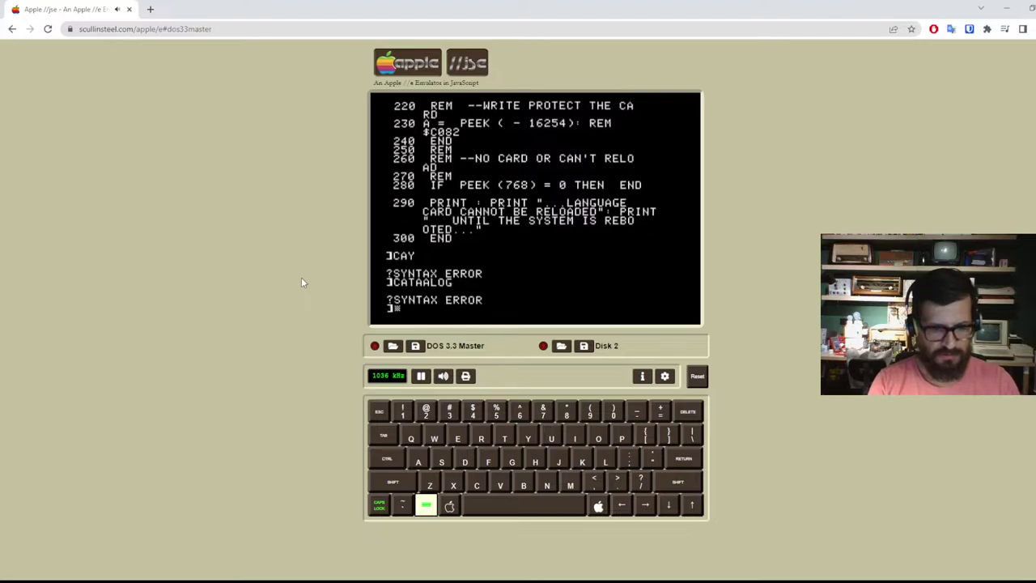
pyautogui.write('CATALOG')
pyautogui.press('Return')
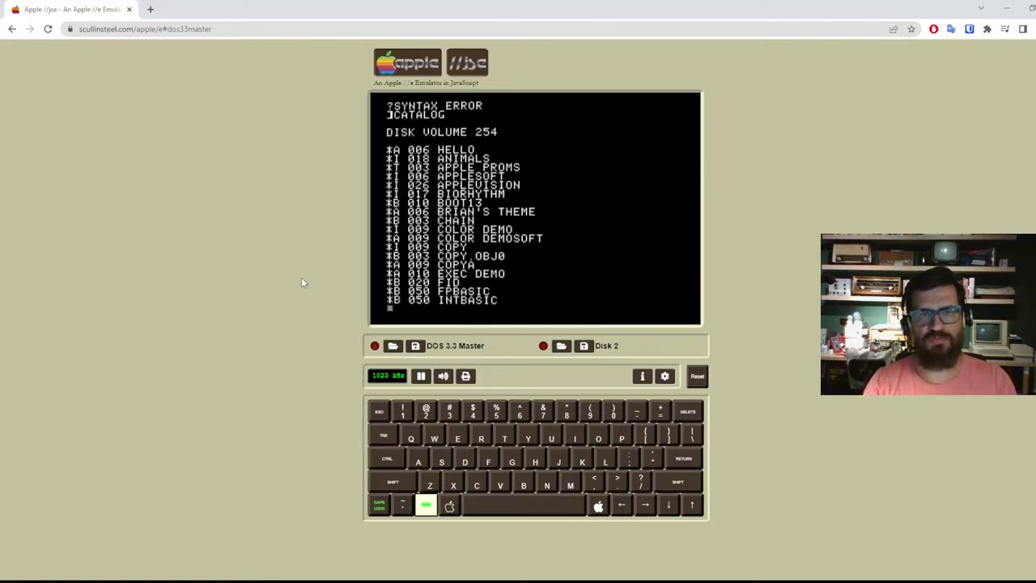
pyautogui.press('space')
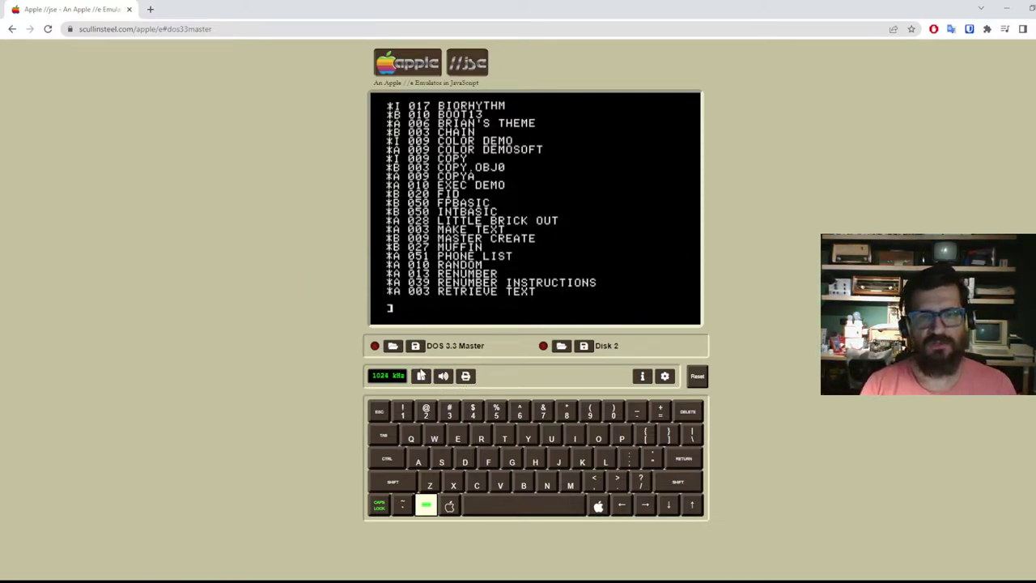
# - Replace the disk in drive 1 with the Blank DOS 3.3 disk
pyautogui.click(394, 346)
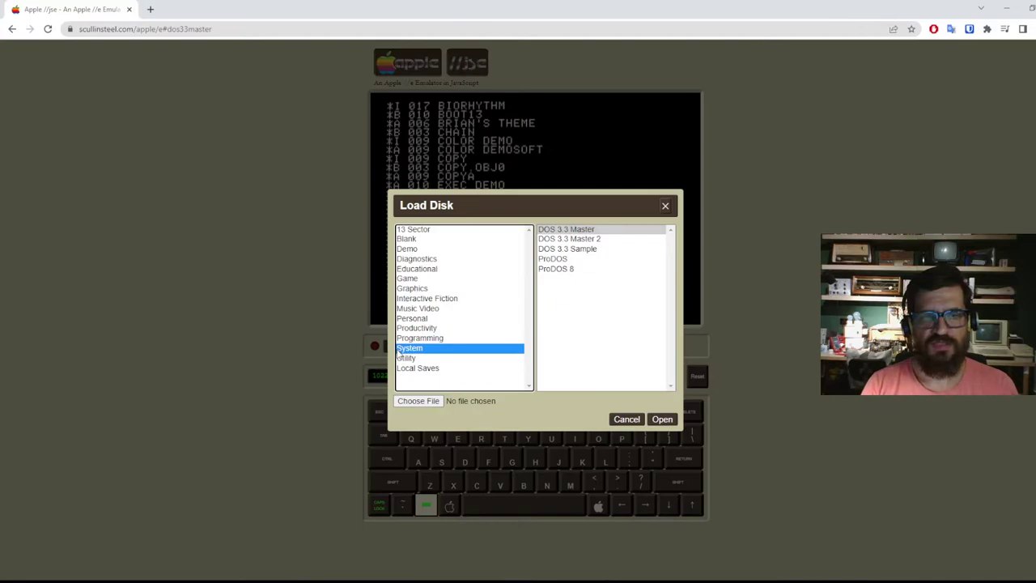
pyautogui.click(432, 241)
pyautogui.click(592, 233)
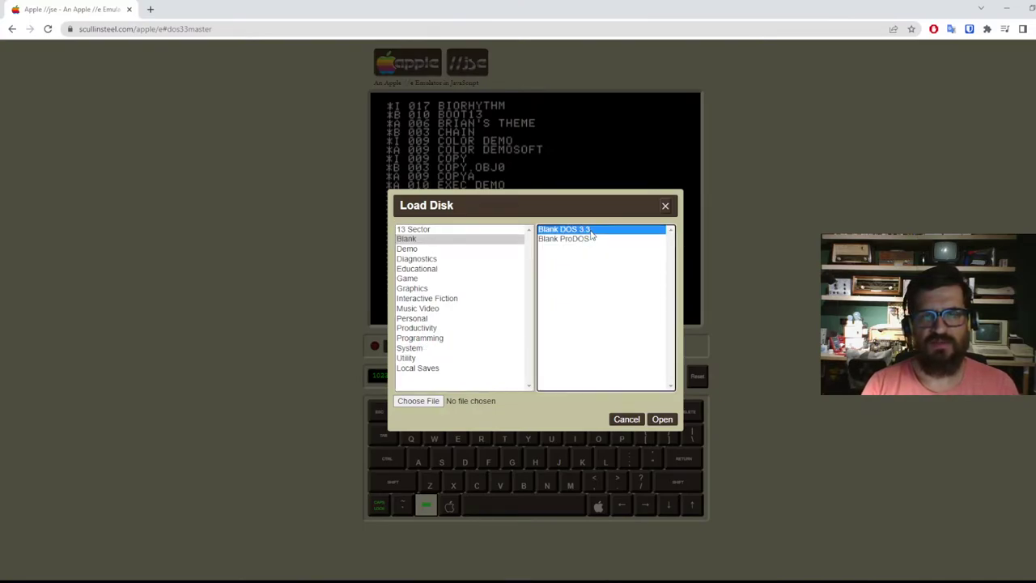
pyautogui.click(662, 420)
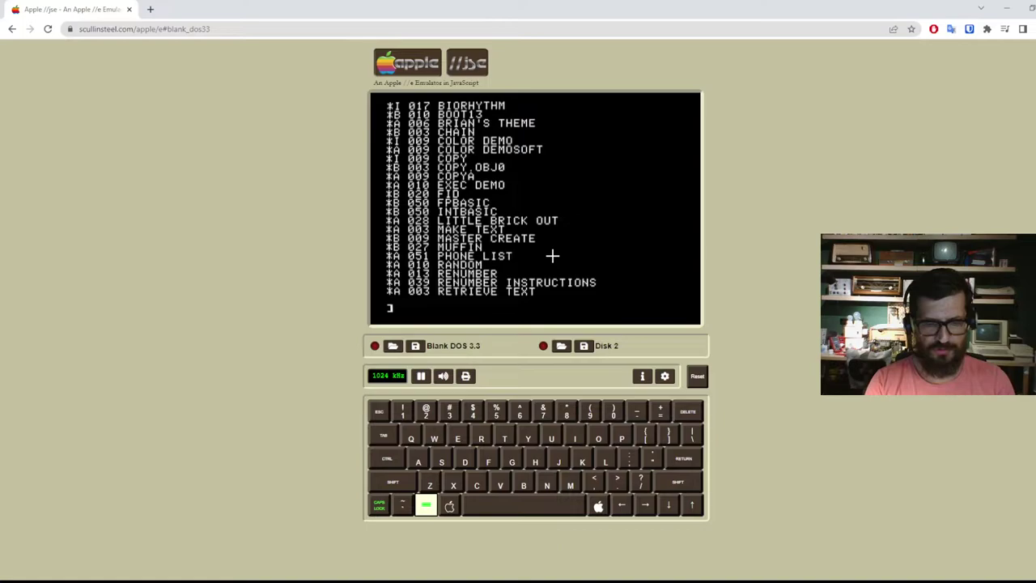
# - Show the CATALOG of the blank disk and list the BASIC program held in memory
pyautogui.write('A')
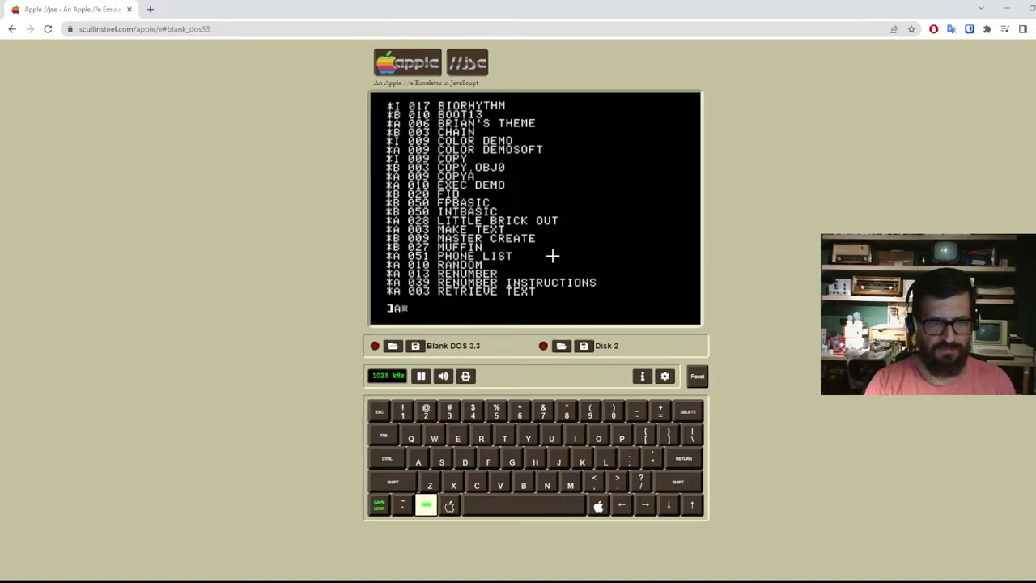
pyautogui.press('Return')
pyautogui.write('CATALOG')
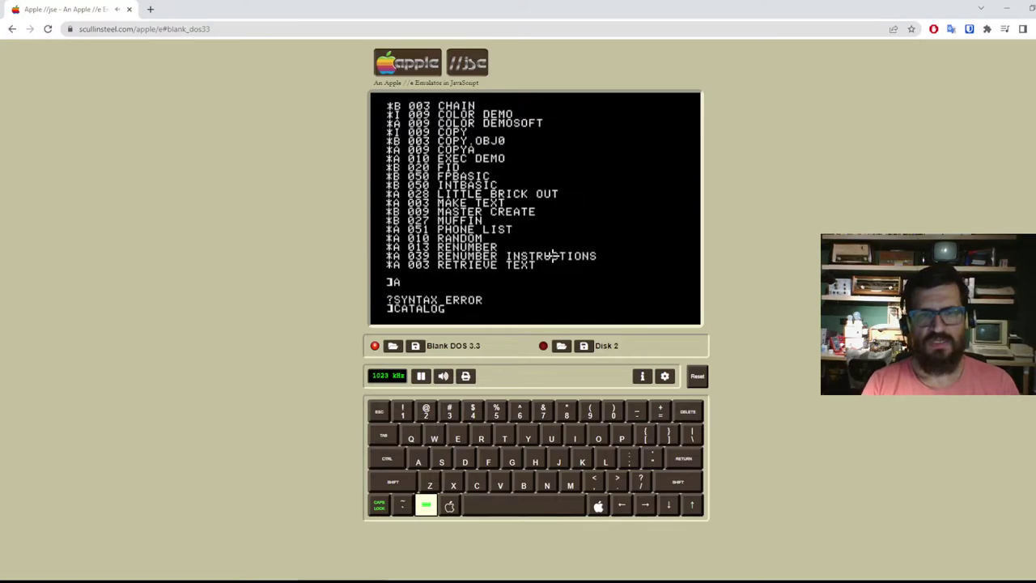
pyautogui.press('Return')
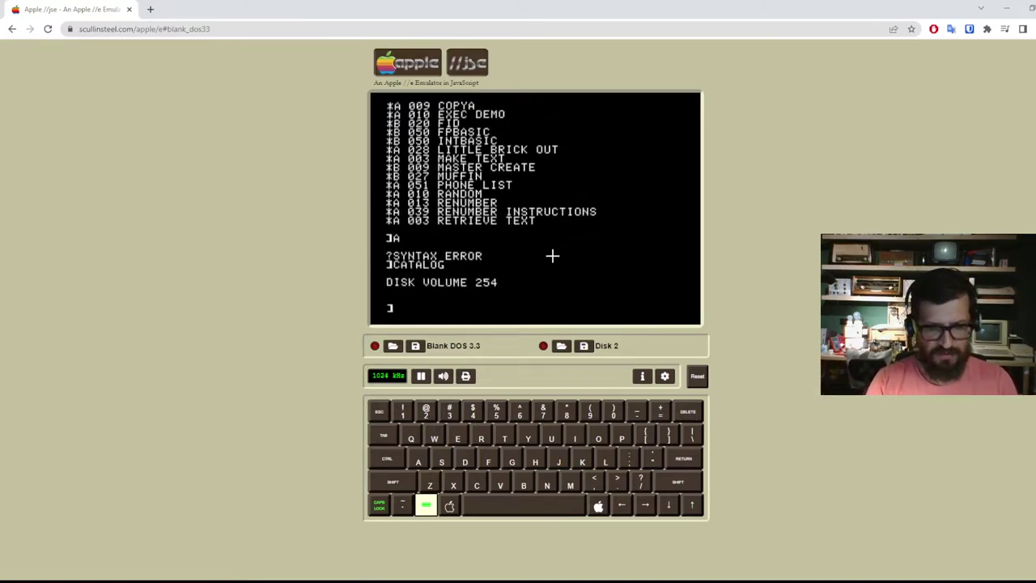
pyautogui.write('LIST')
pyautogui.press('Return')
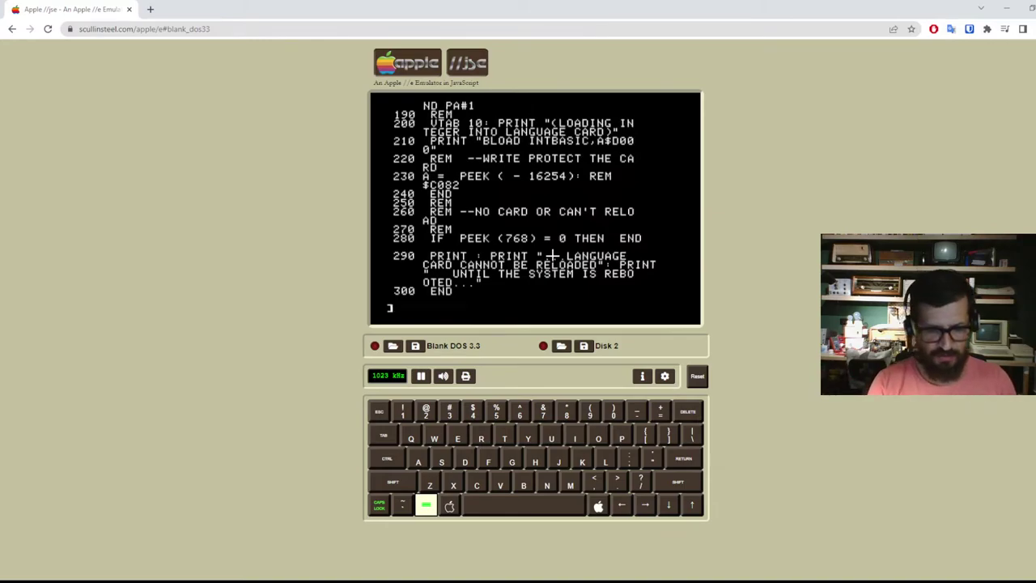
# - Clear the BASIC program from memory with NEW and run LIST to check it
pyautogui.write('NEW')
pyautogui.press('Return')
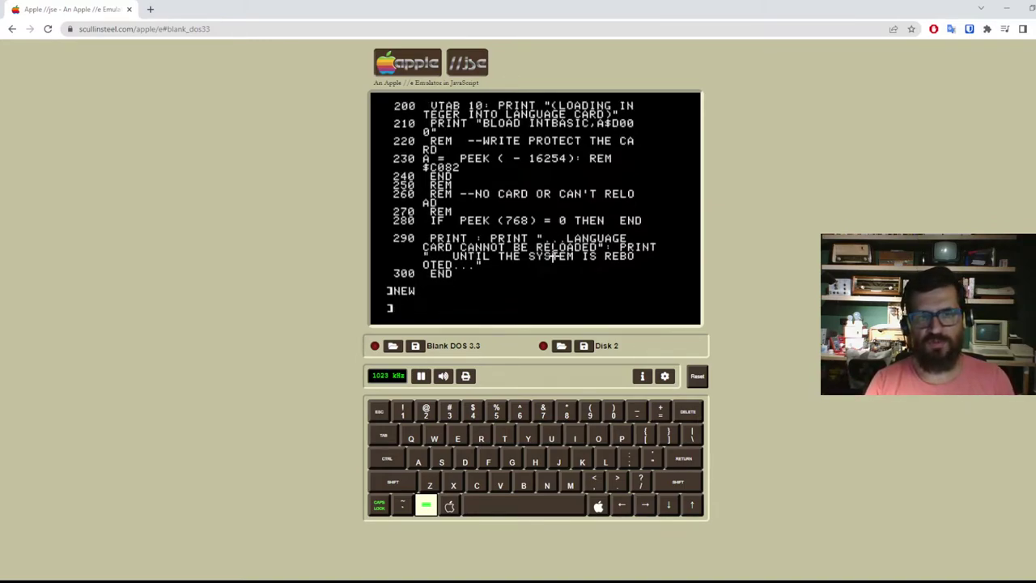
pyautogui.write('LIST')
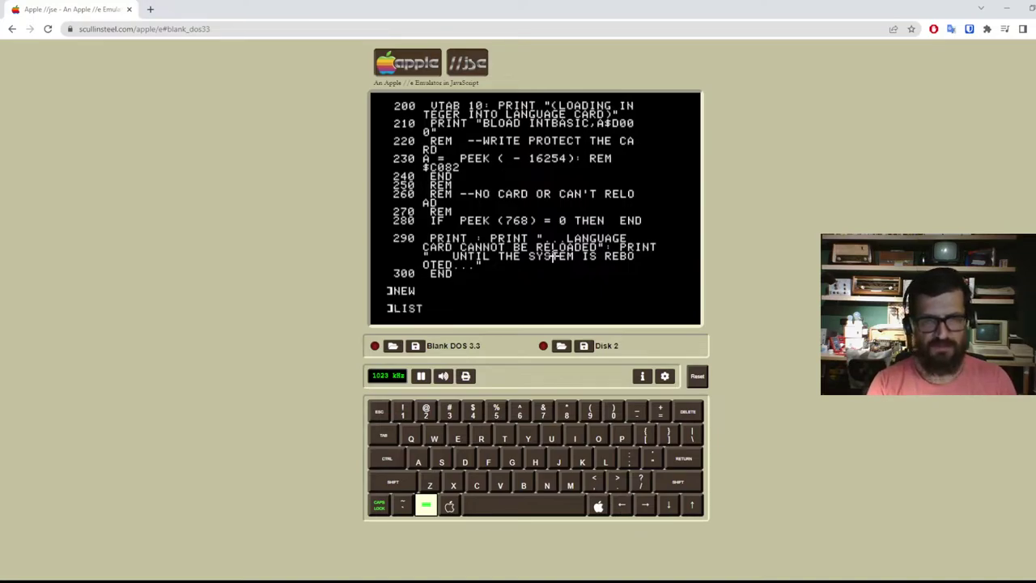
pyautogui.press('Return')
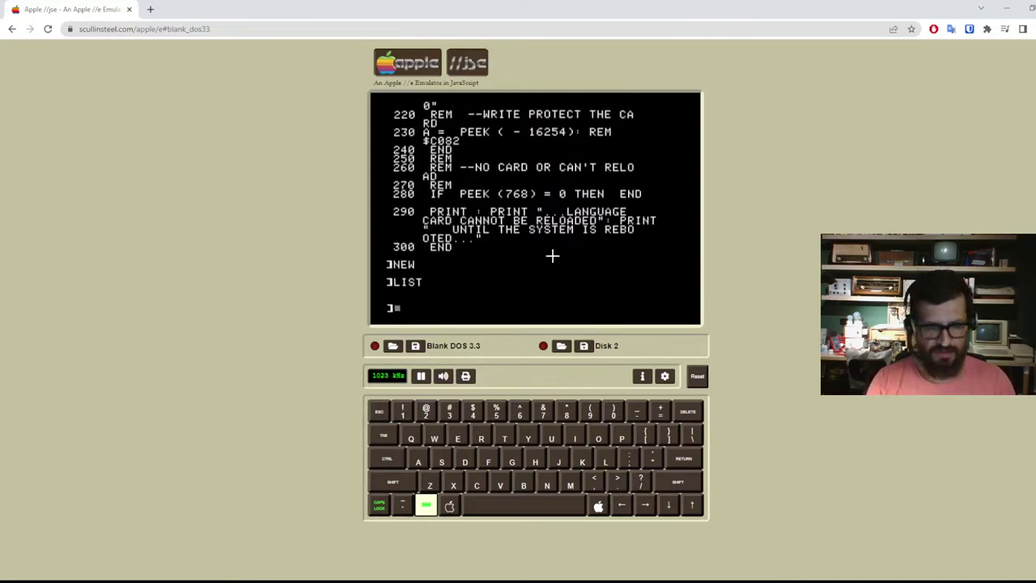
# - Enter the one-line BASIC program 10 PRINT "HELLO" and run it
pyautogui.write('10 P')
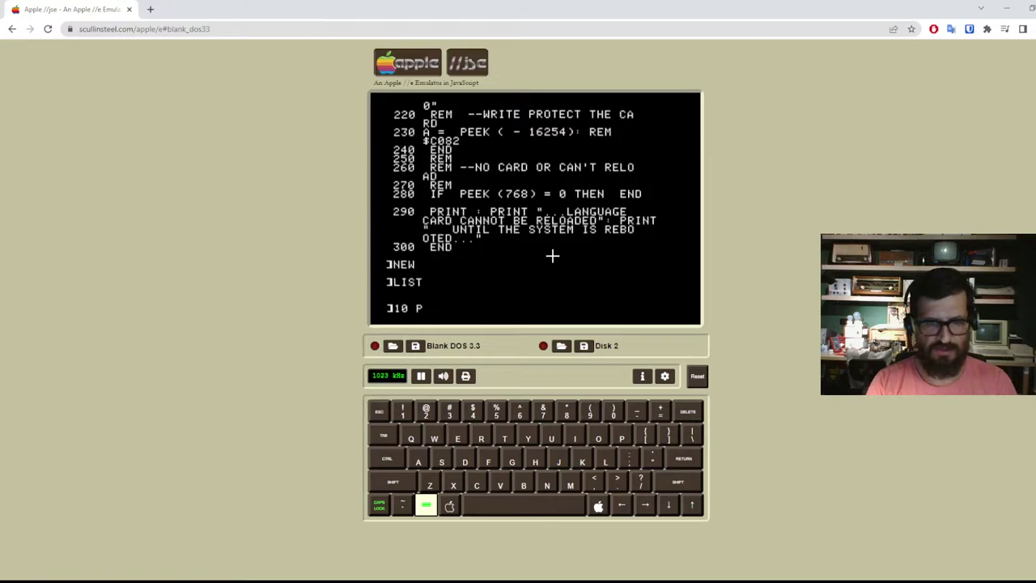
pyautogui.write('RINT ')
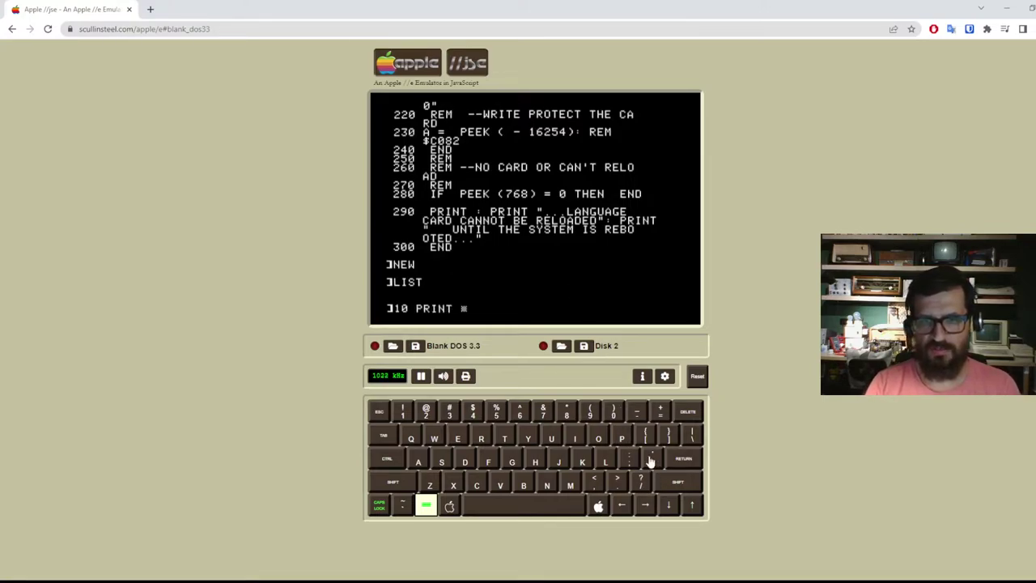
pyautogui.write('"HELLO')
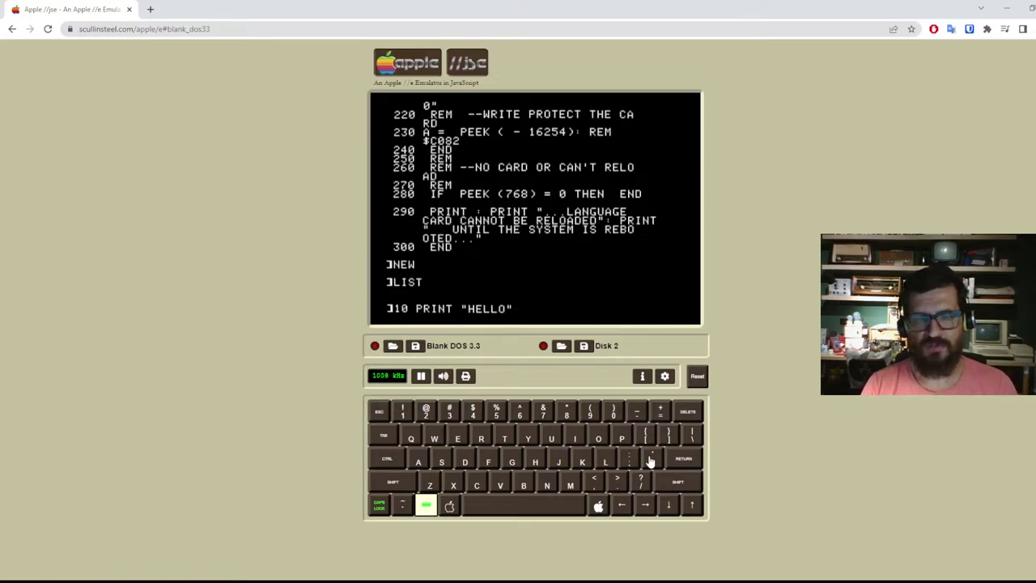
pyautogui.press('Return')
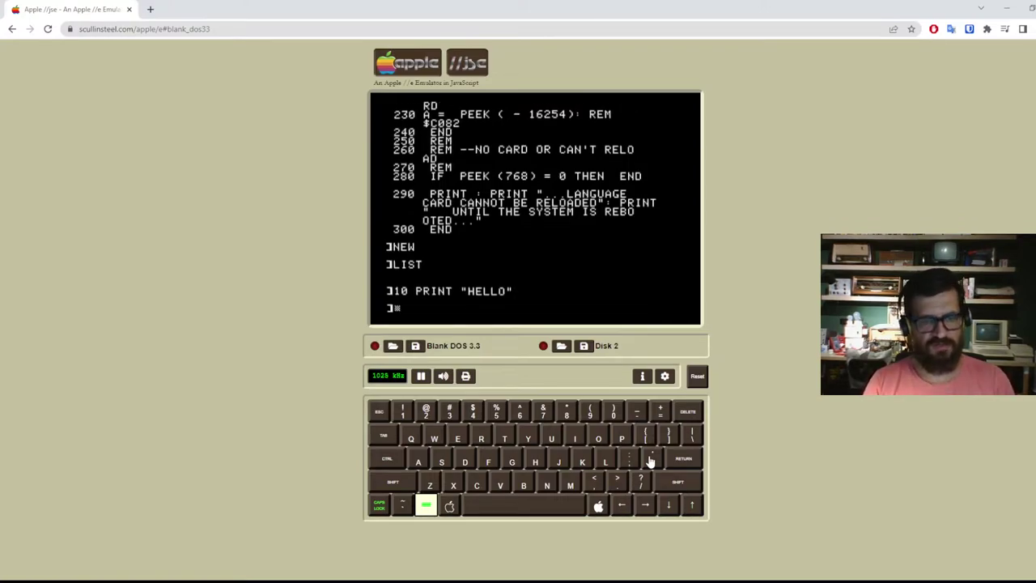
pyautogui.write('RUN')
pyautogui.press('Return')
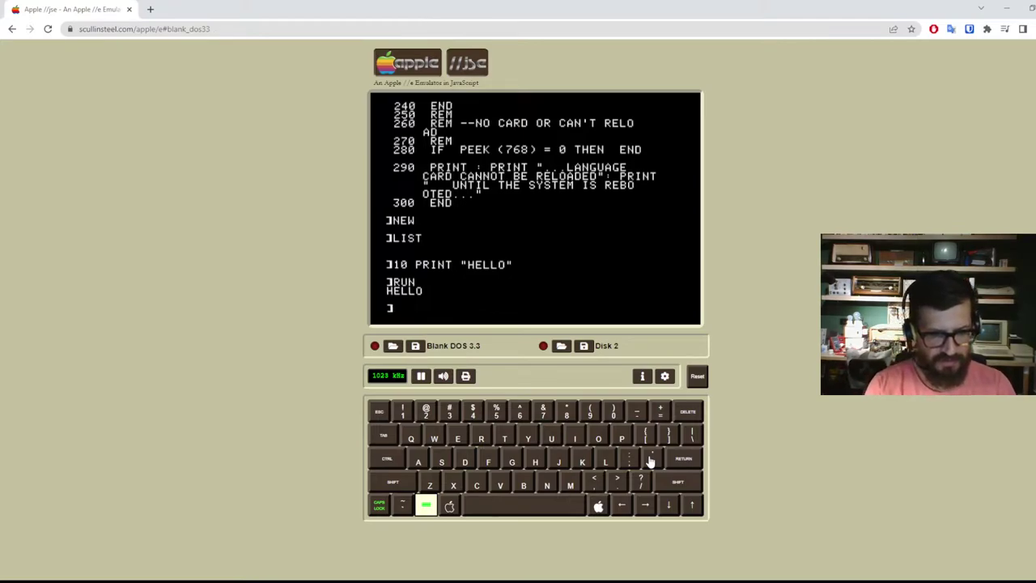
# - Save the program as HELLO on the Blank DOS 3.3 disk and show the disk's CATALOG
pyautogui.write('SAVE')
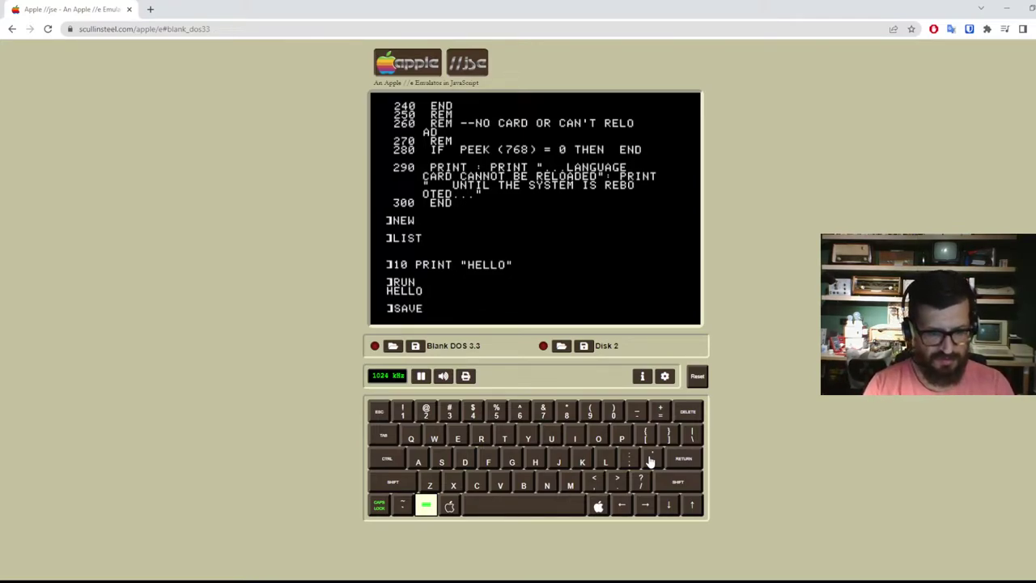
pyautogui.write(' HELLO')
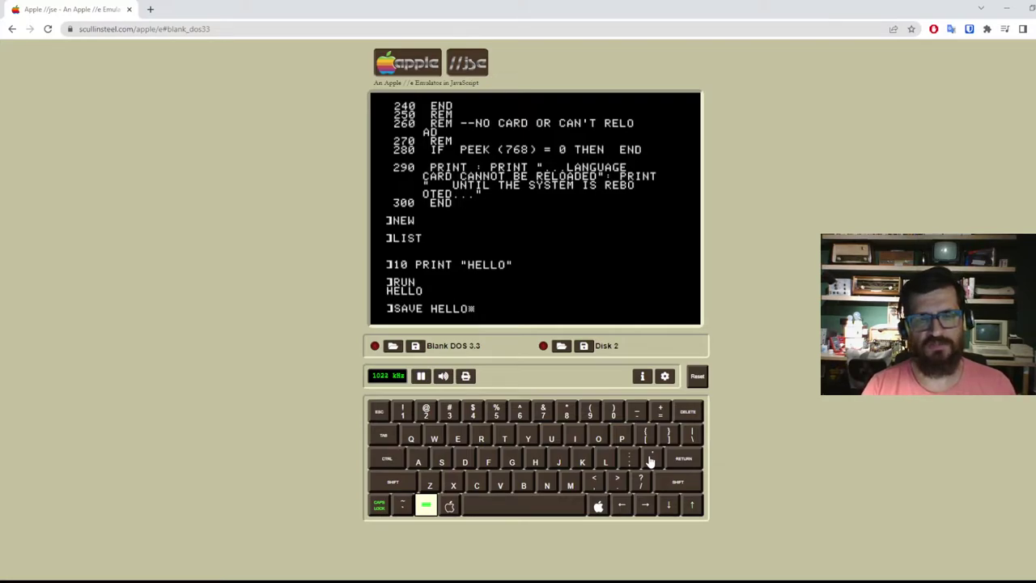
pyautogui.press('Return')
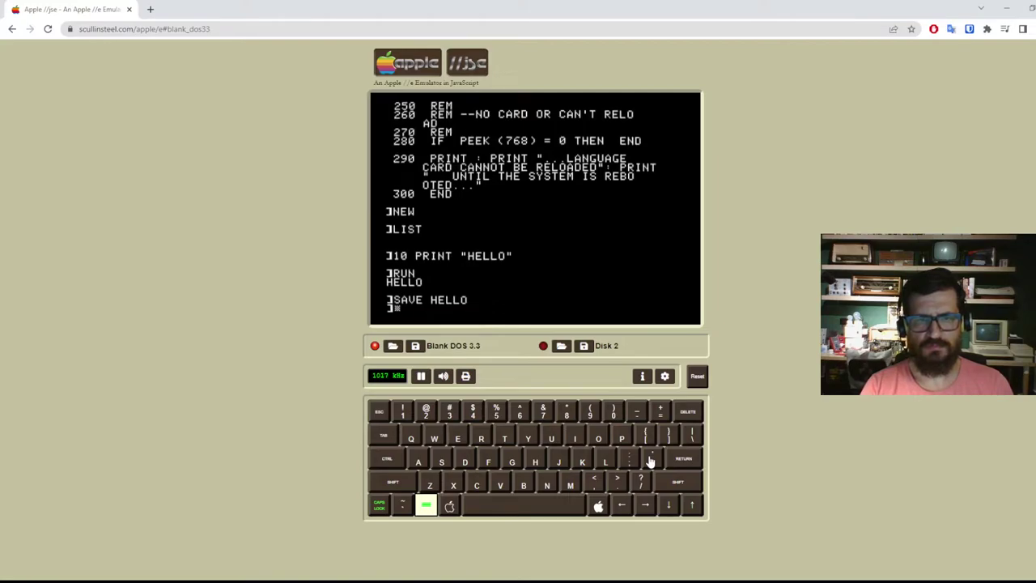
pyautogui.write('CATAL')
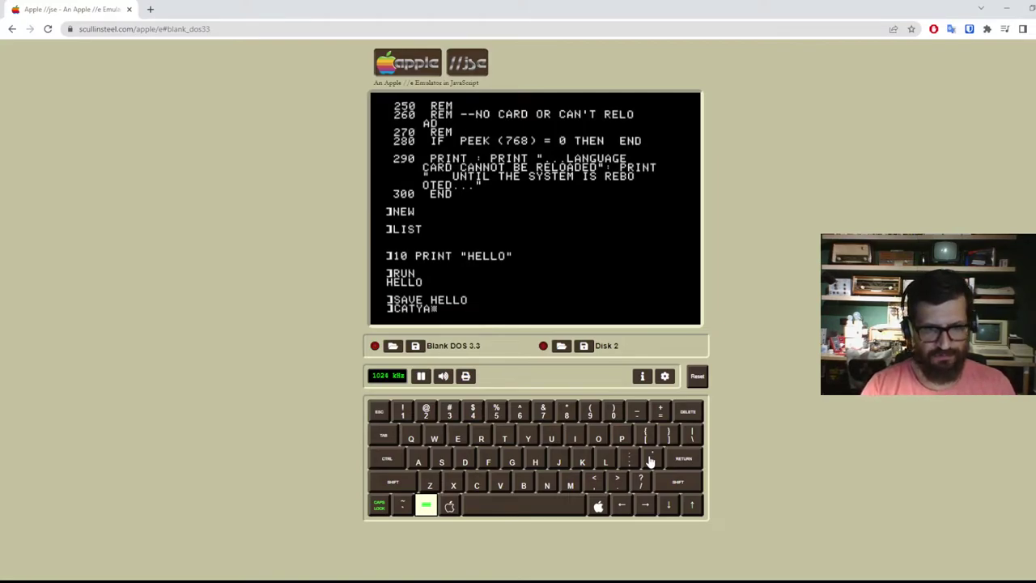
pyautogui.press('Return')
pyautogui.write('CATALOG')
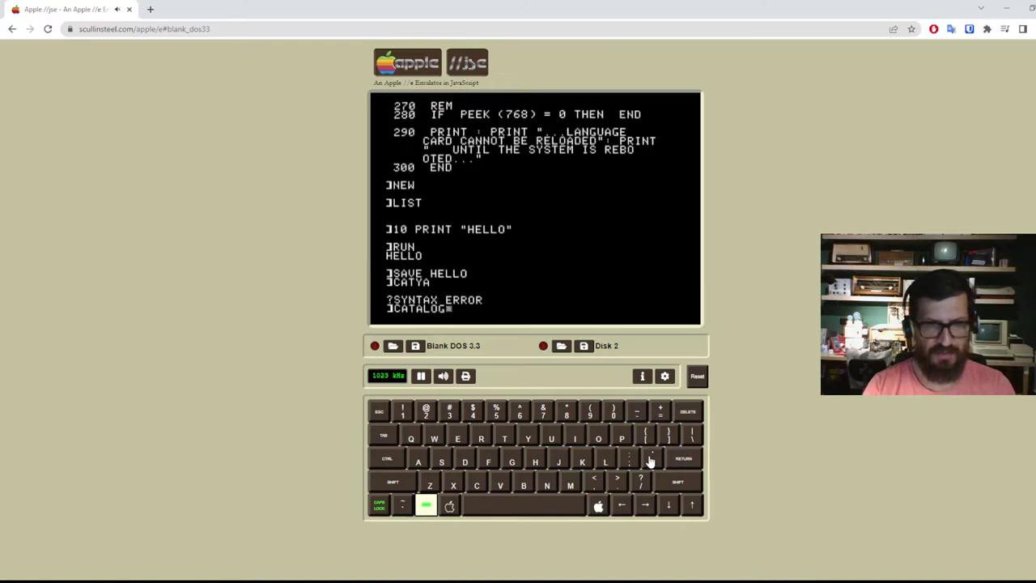
pyautogui.press('Return')
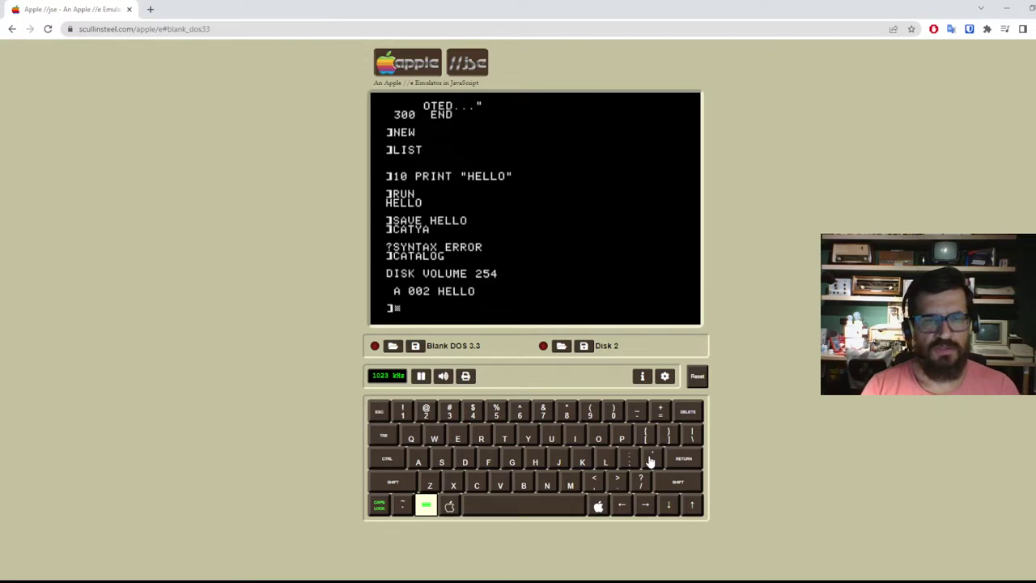
# - Download the disk image in drive 1 to the local computer as Hello.dsk and close the save dialog
pyautogui.click(417, 346)
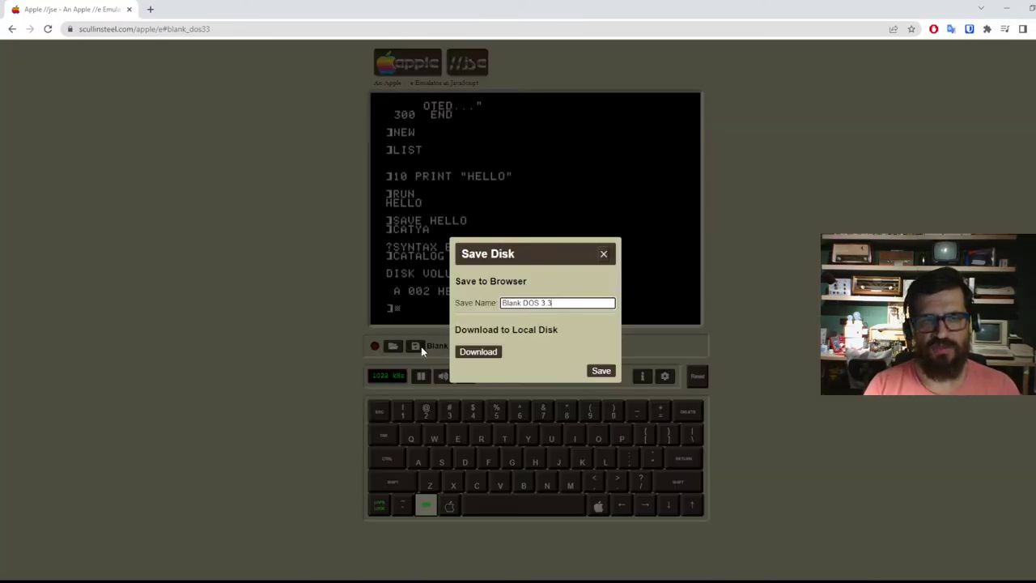
pyautogui.click(481, 356)
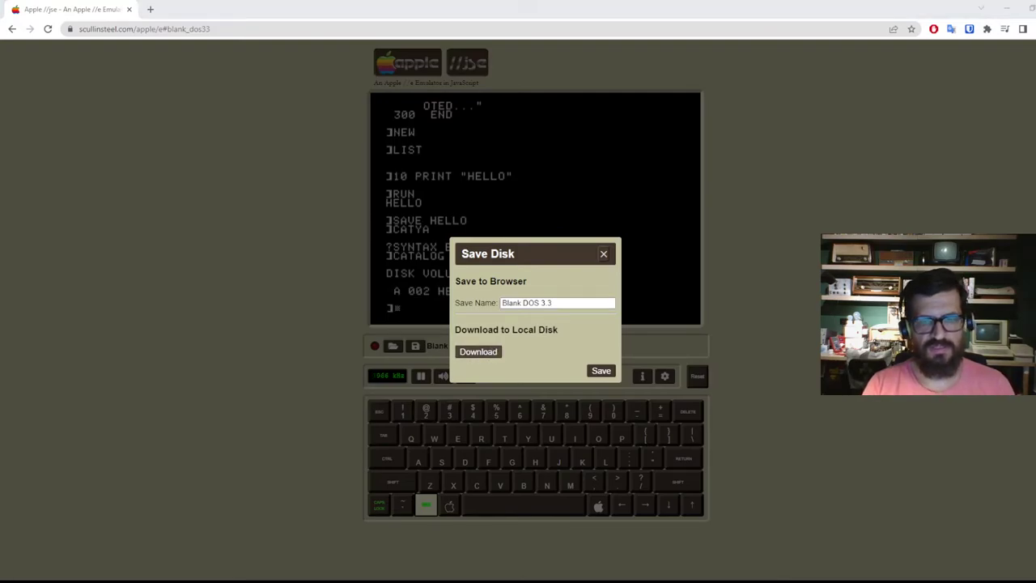
pyautogui.press('Return')
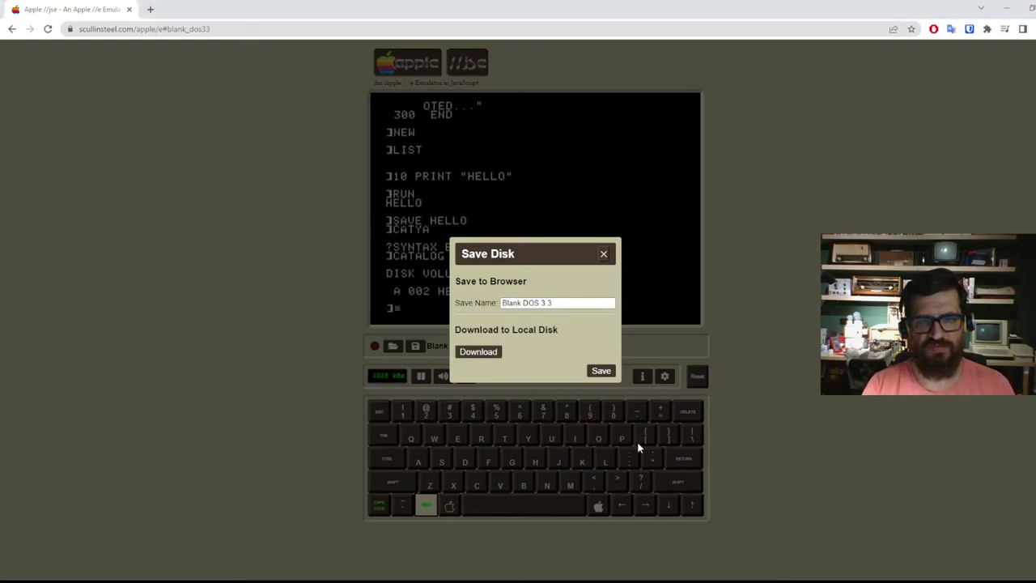
pyautogui.click(604, 255)
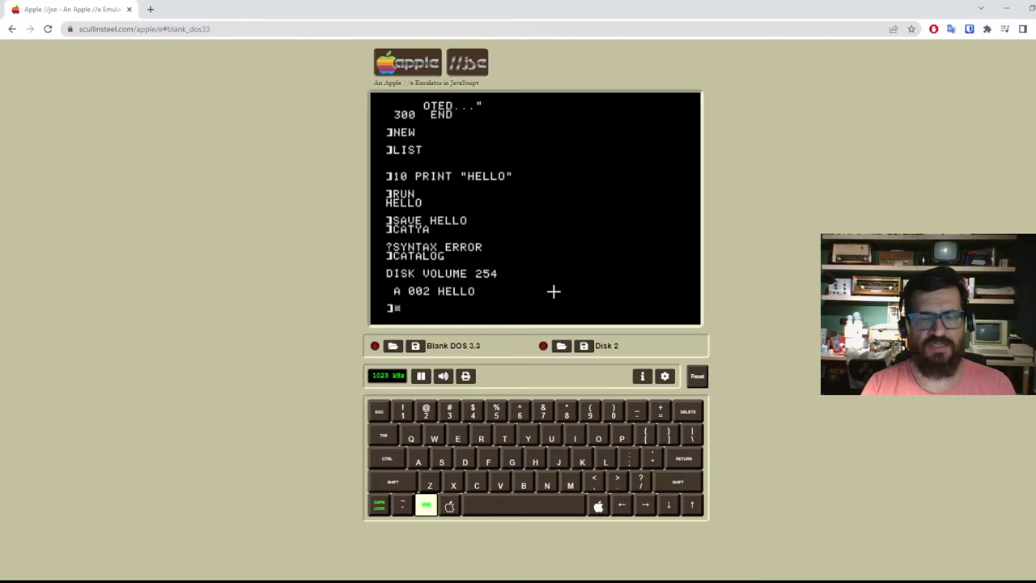
pyautogui.click(415, 346)
pyautogui.click(499, 351)
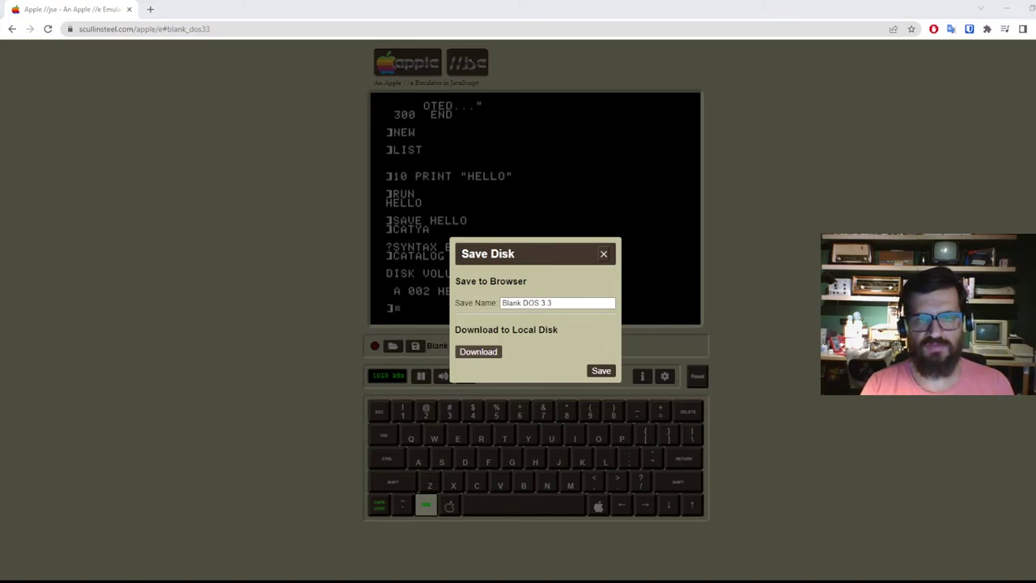
pyautogui.click(604, 253)
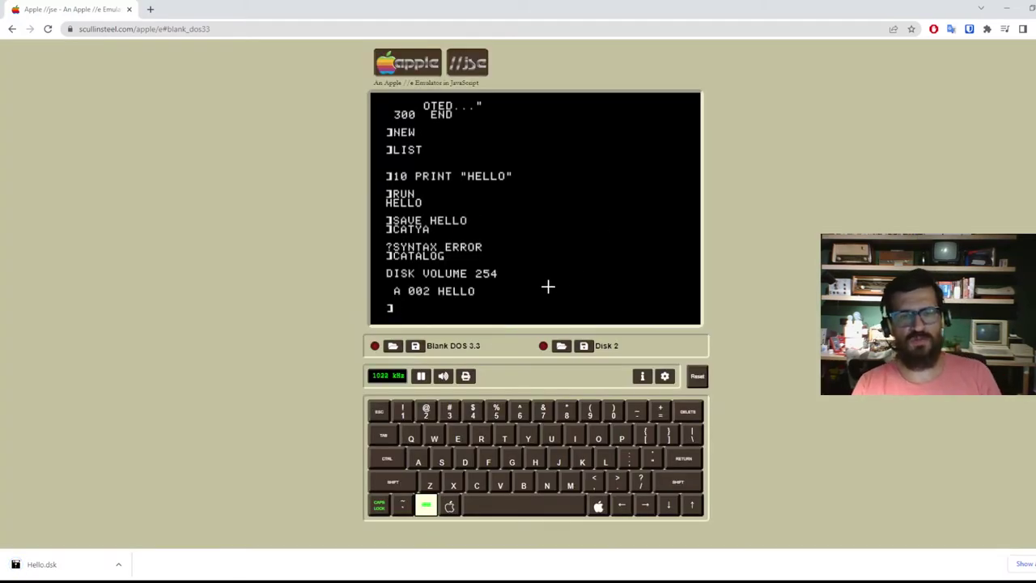
# - Load the DOS 3.3 Master disk from the System category into drive 1 and reboot the emulated computer
pyautogui.click(392, 347)
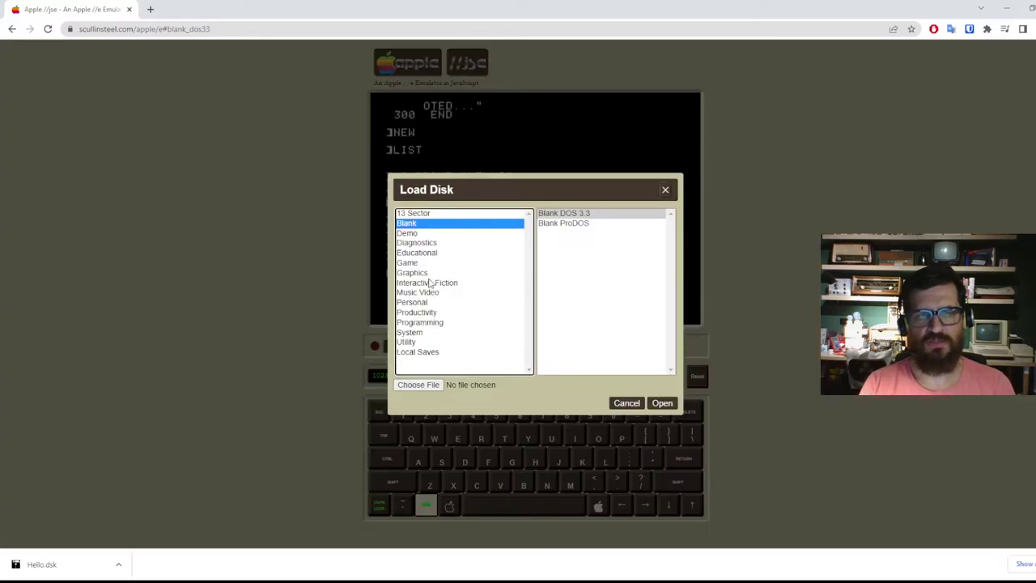
pyautogui.click(422, 322)
pyautogui.click(420, 333)
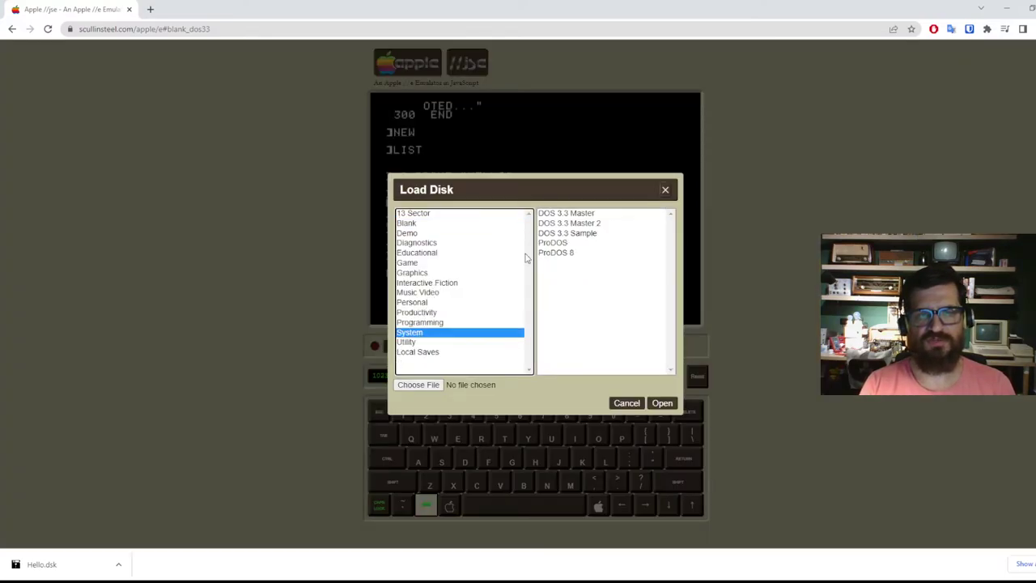
pyautogui.click(566, 214)
pyautogui.click(662, 405)
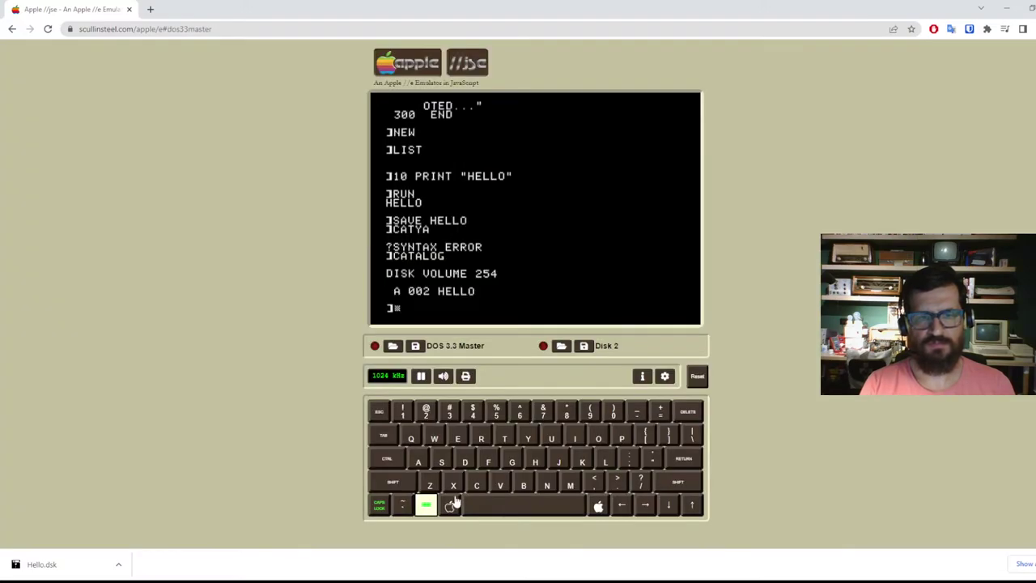
pyautogui.click(426, 503)
pyautogui.click(589, 93)
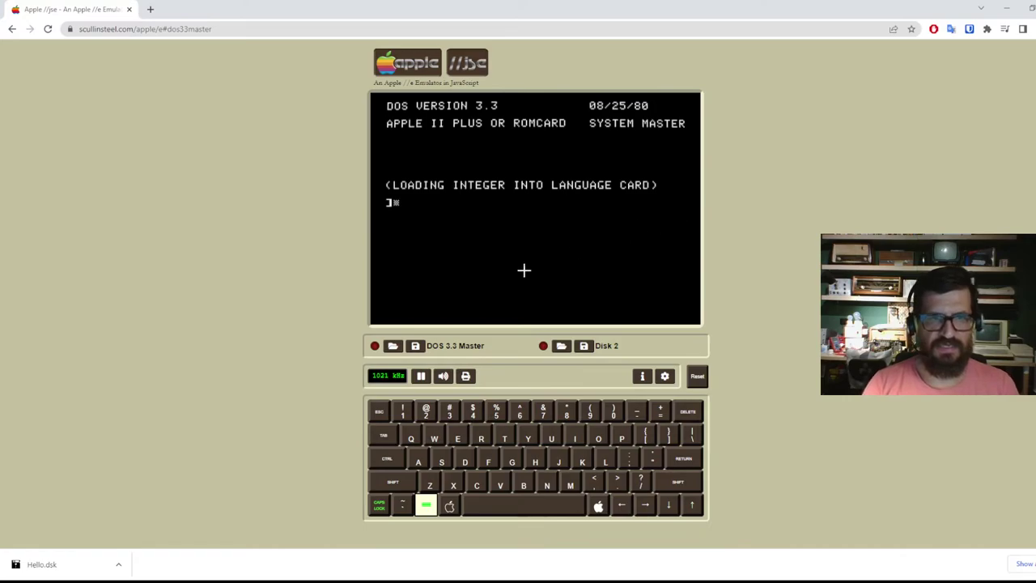
# - Load the local file Hello.dsk into drive 1 and show its CATALOG
pyautogui.click(391, 345)
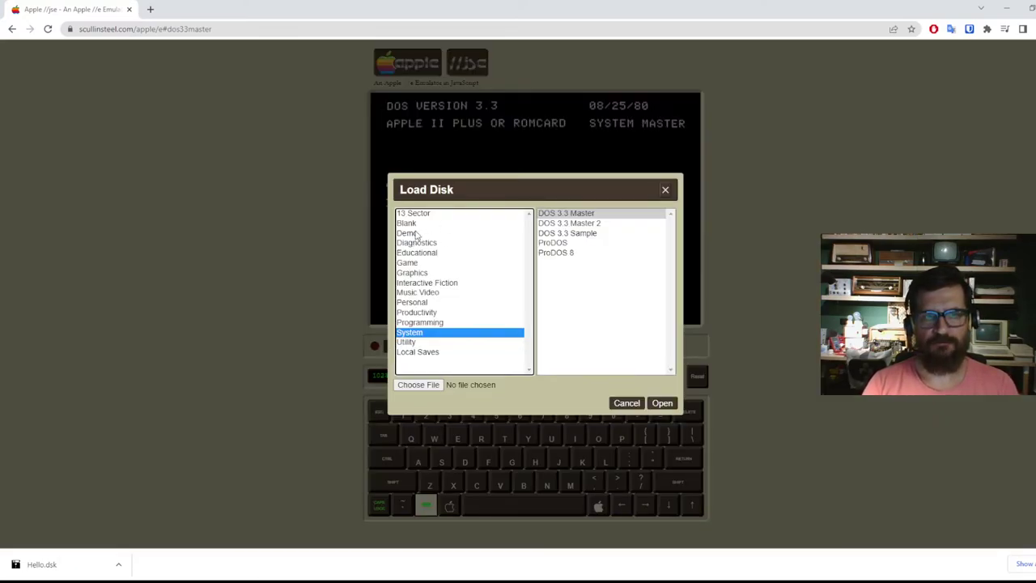
pyautogui.click(431, 385)
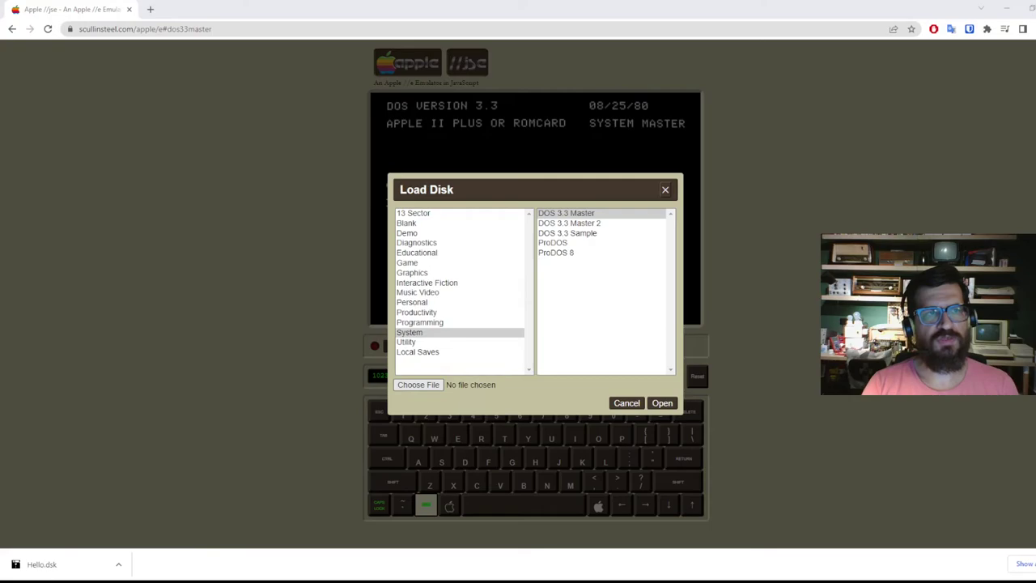
pyautogui.press('Return')
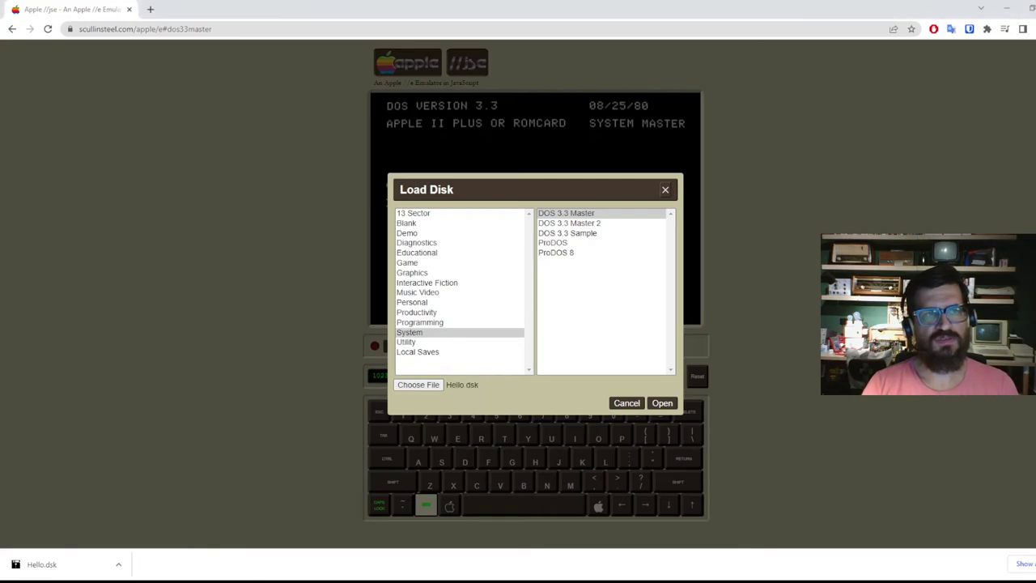
pyautogui.click(662, 403)
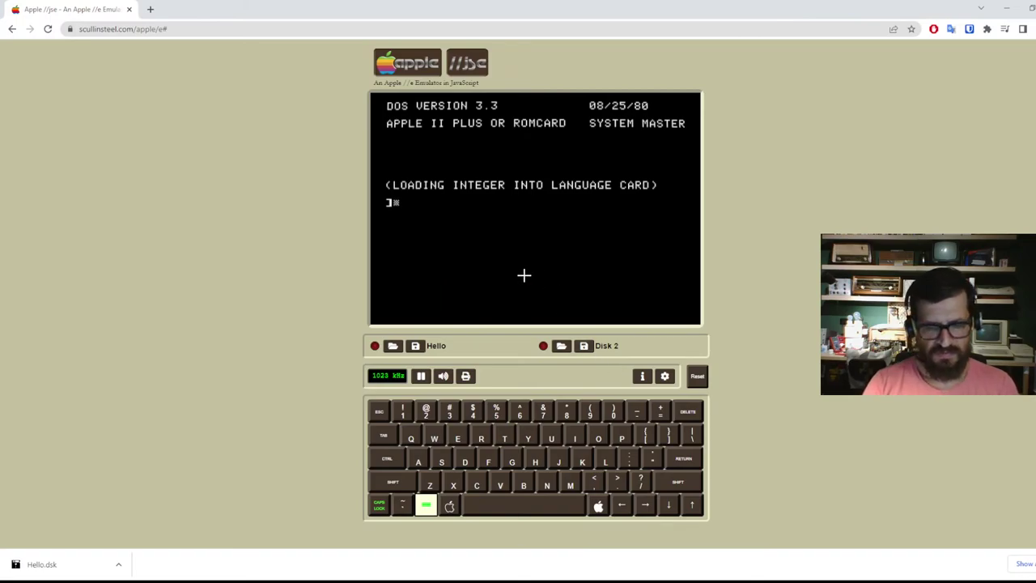
pyautogui.write('CATALOG')
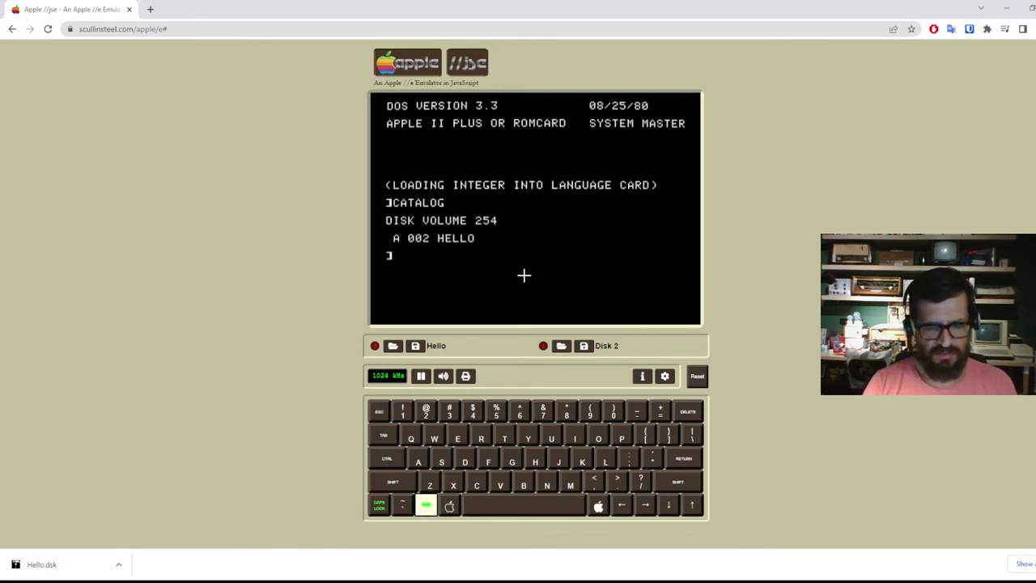
# - Load the HELLO program from the disk into memory and list its code
pyautogui.write('LOAD HELLO')
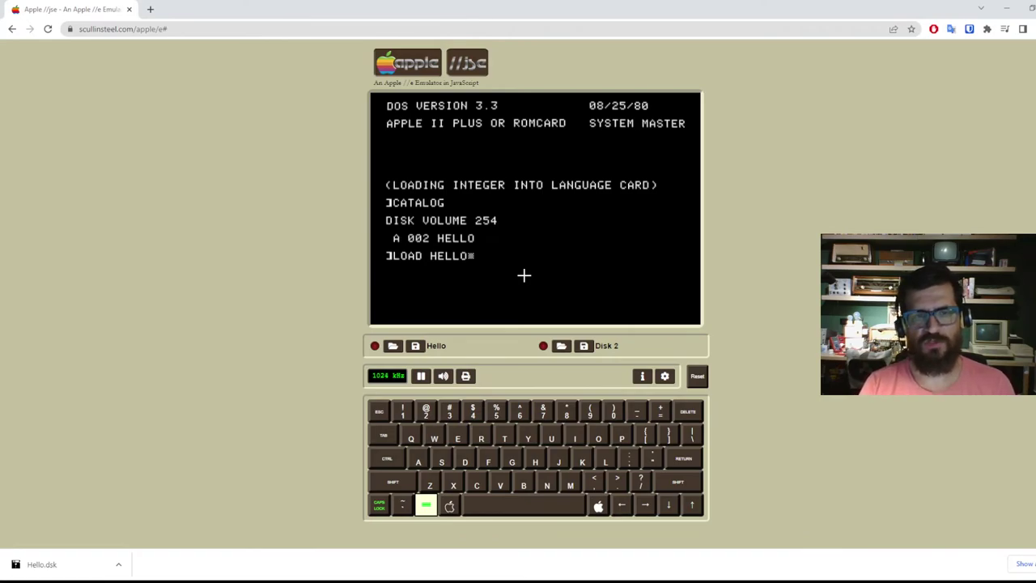
pyautogui.press('Return')
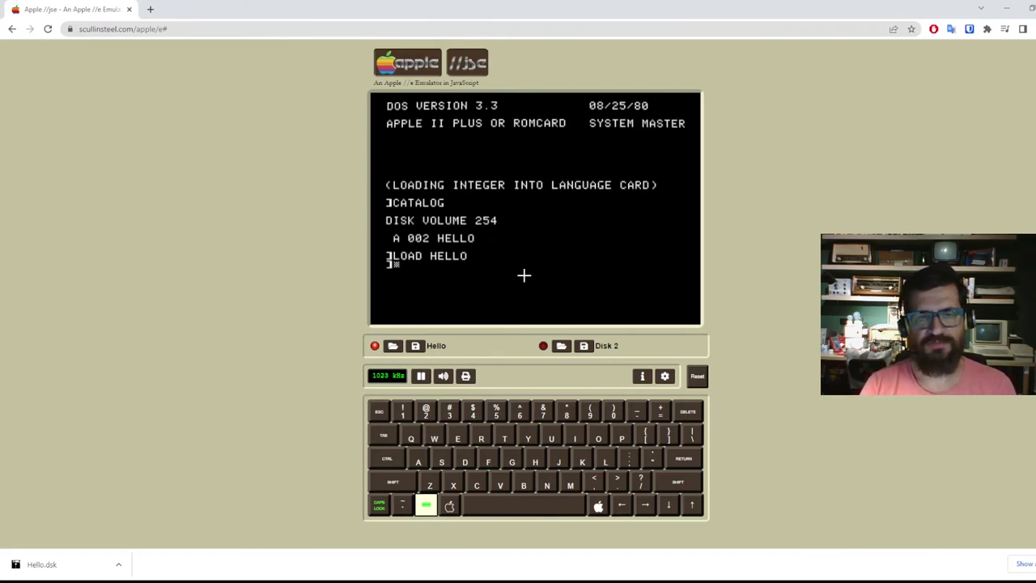
pyautogui.write('LIST')
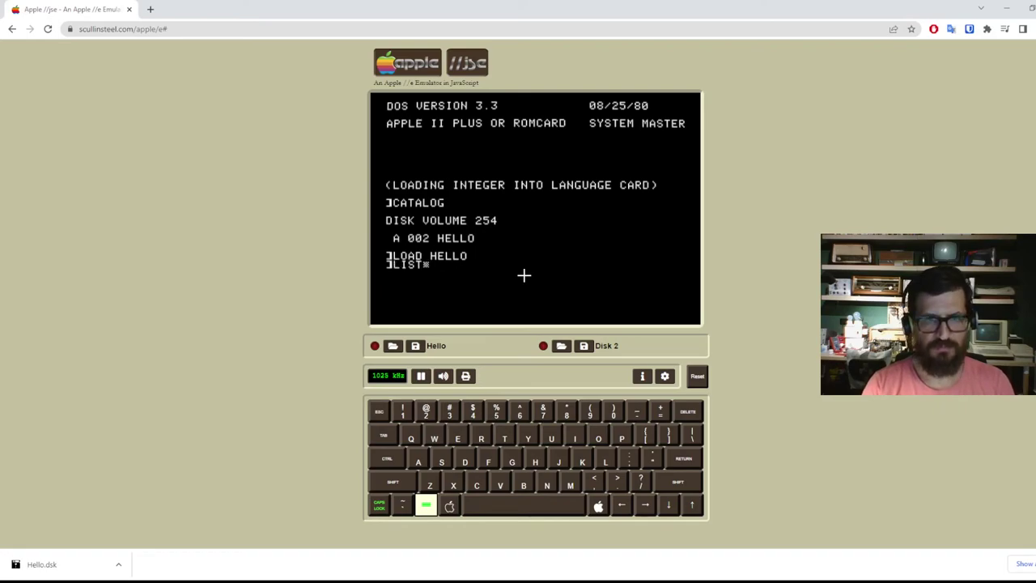
pyautogui.press('Return')
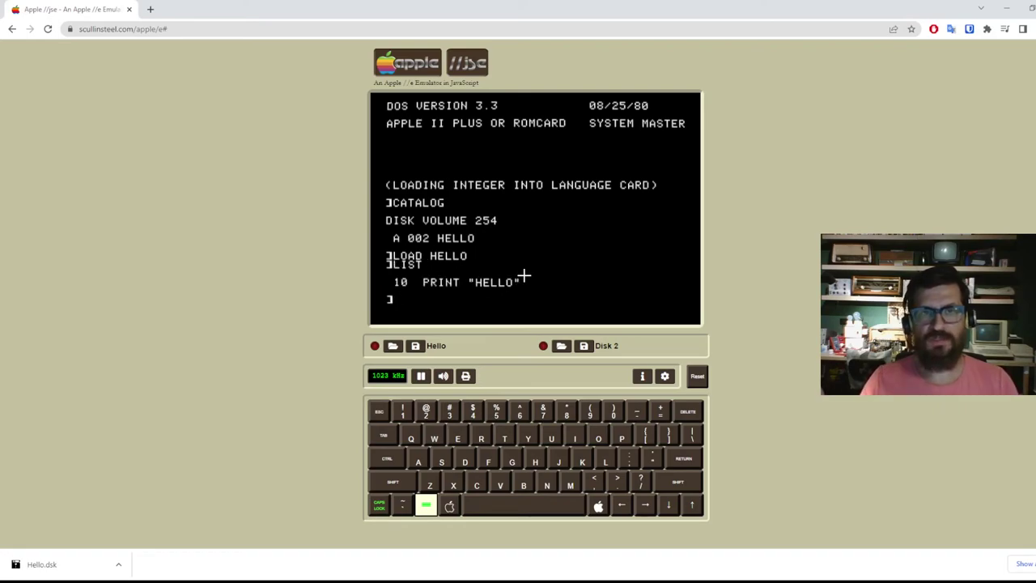